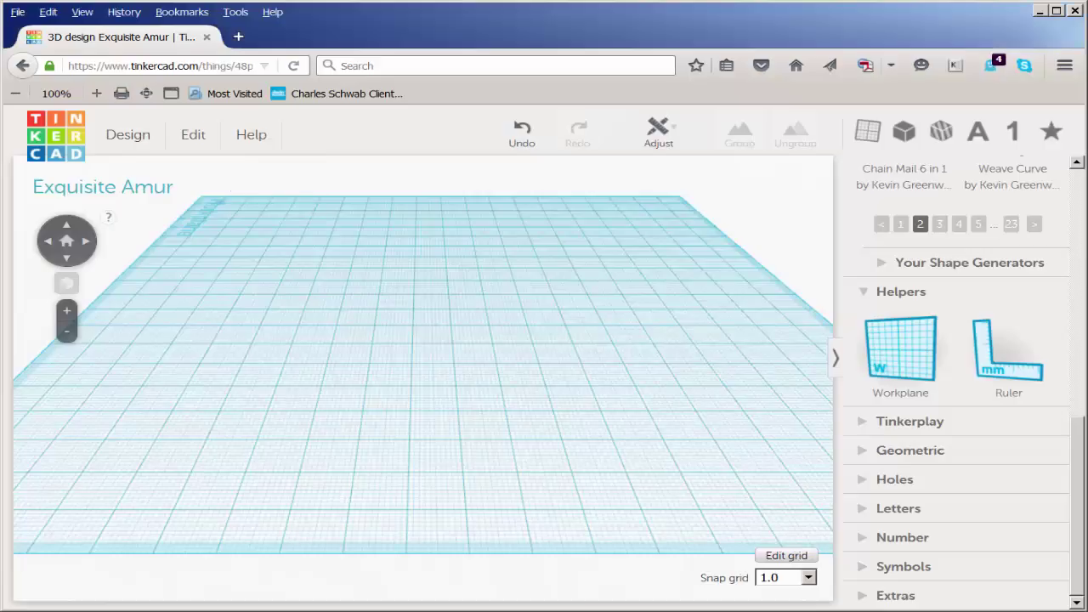
Place a Hexagonal Prism from Geometric shapes onto the workplane.
click(942, 450)
drag(1078, 371, 1078, 450)
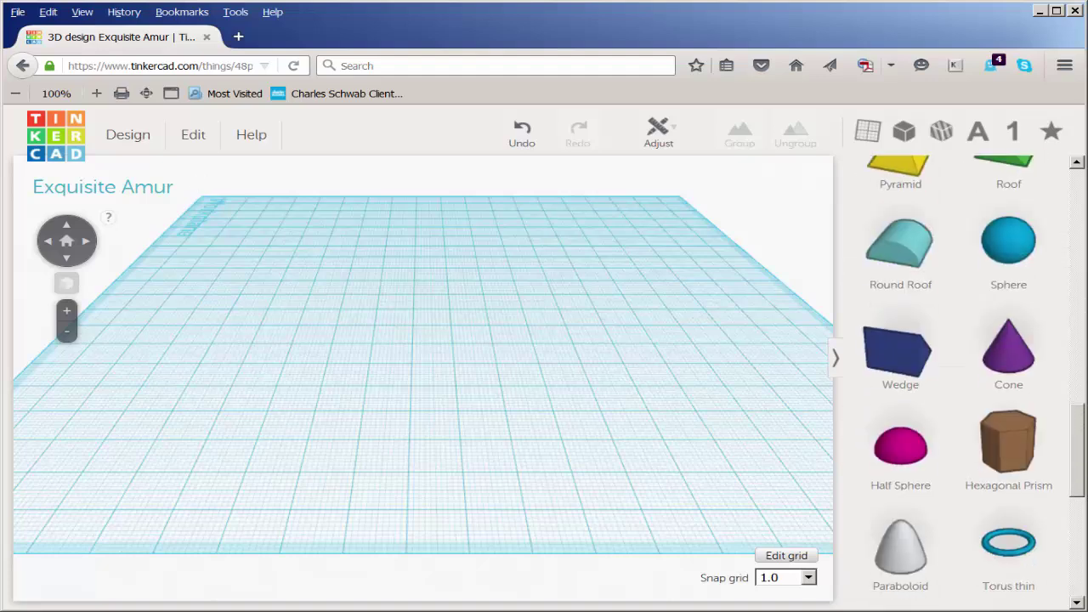
drag(998, 449, 438, 384)
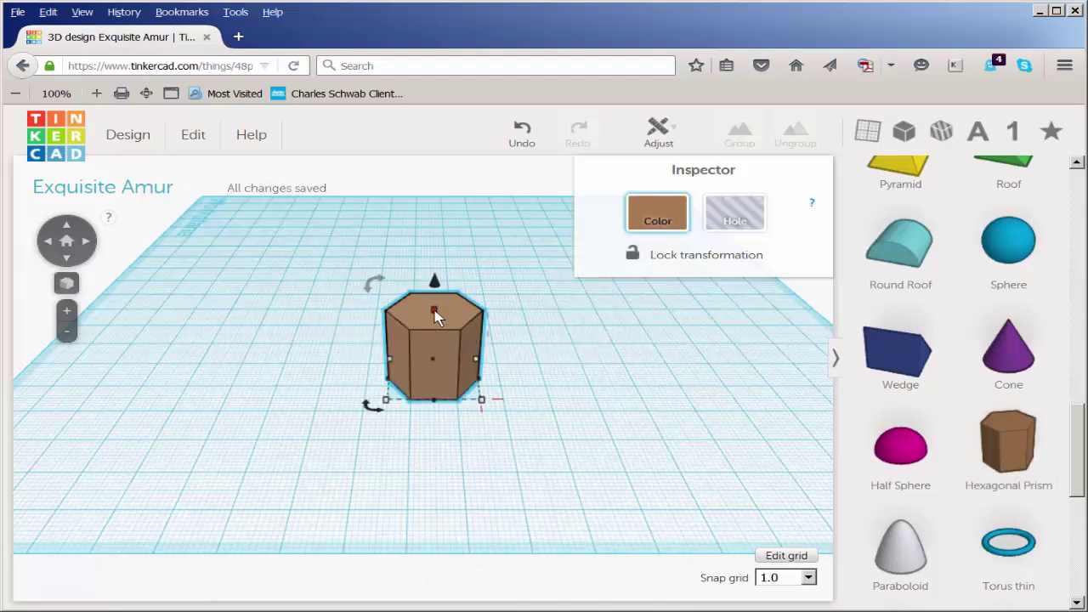
Flatten the prism to 8 mm tall and widen it to 34.64 × 30.00 mm.
drag(434, 311, 431, 356)
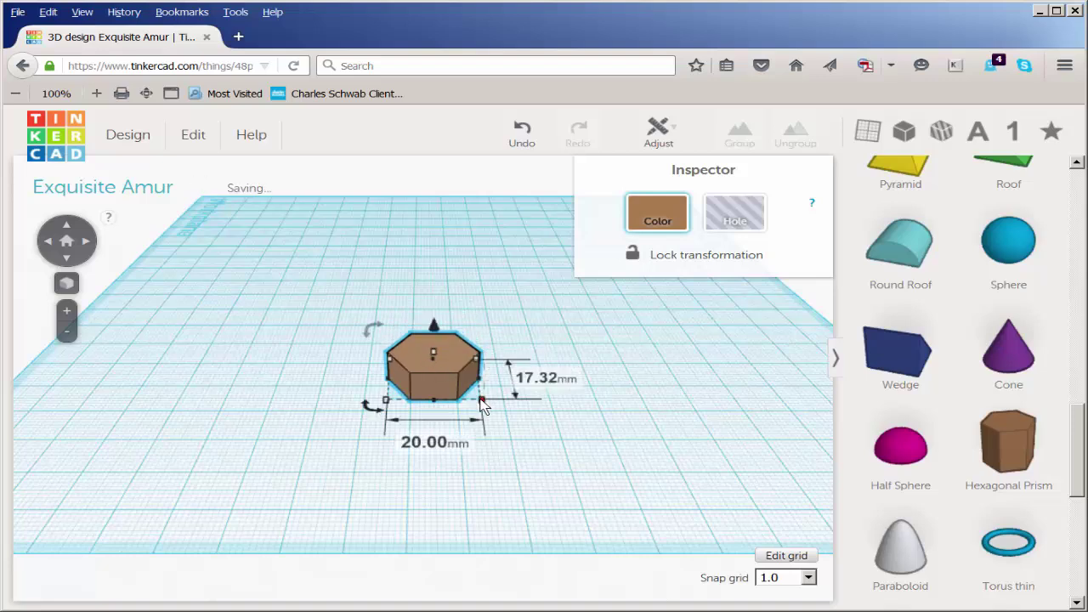
drag(499, 414, 539, 444)
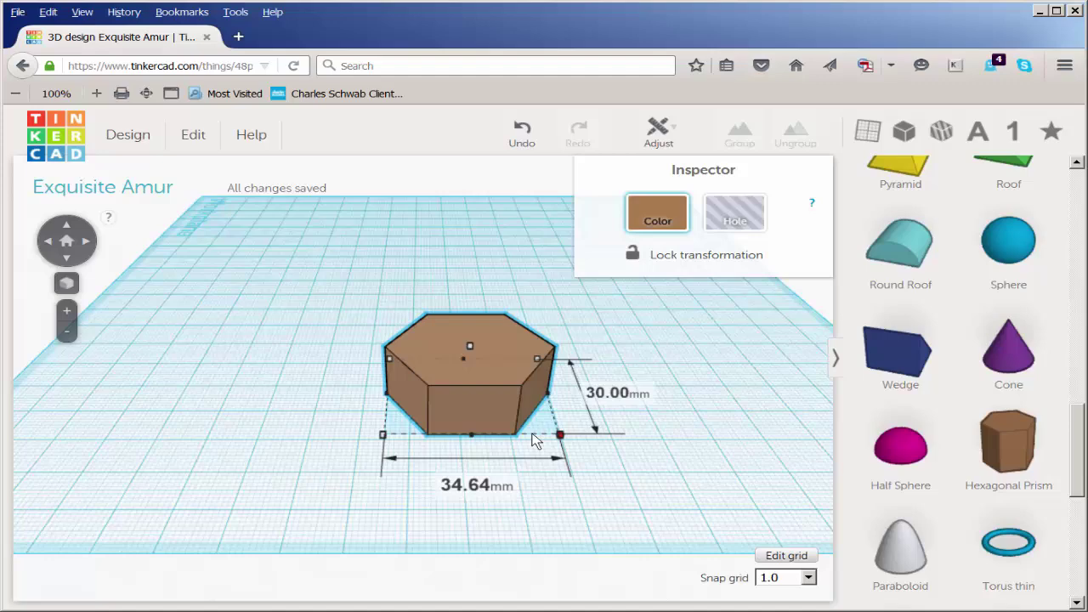
click(311, 314)
middle_drag(264, 334, 223, 332)
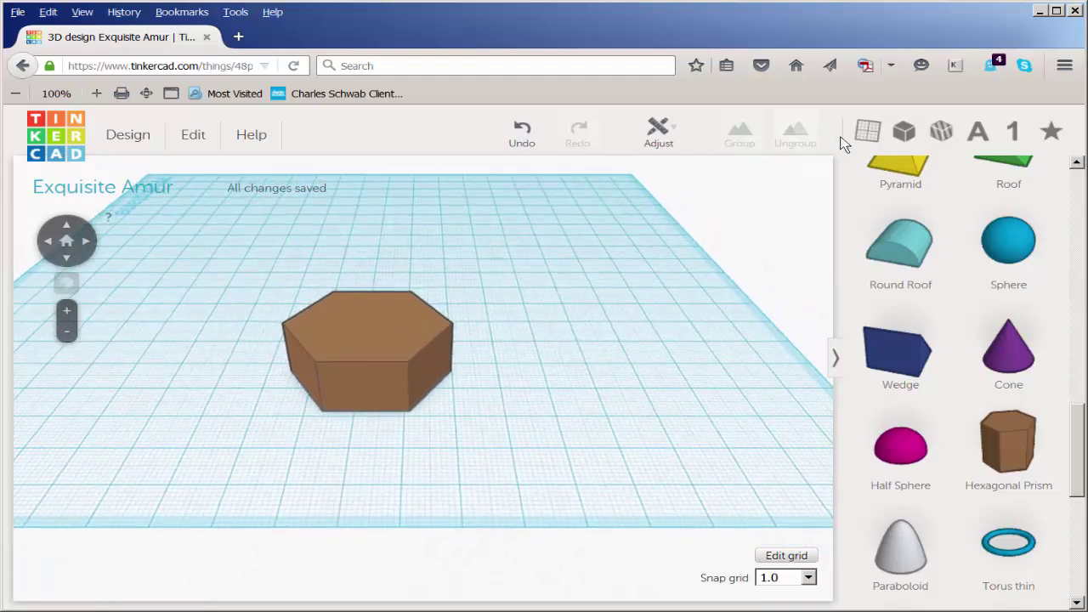
Set a workplane on the hexagon's top face and scroll to the Community shape generators.
click(867, 132)
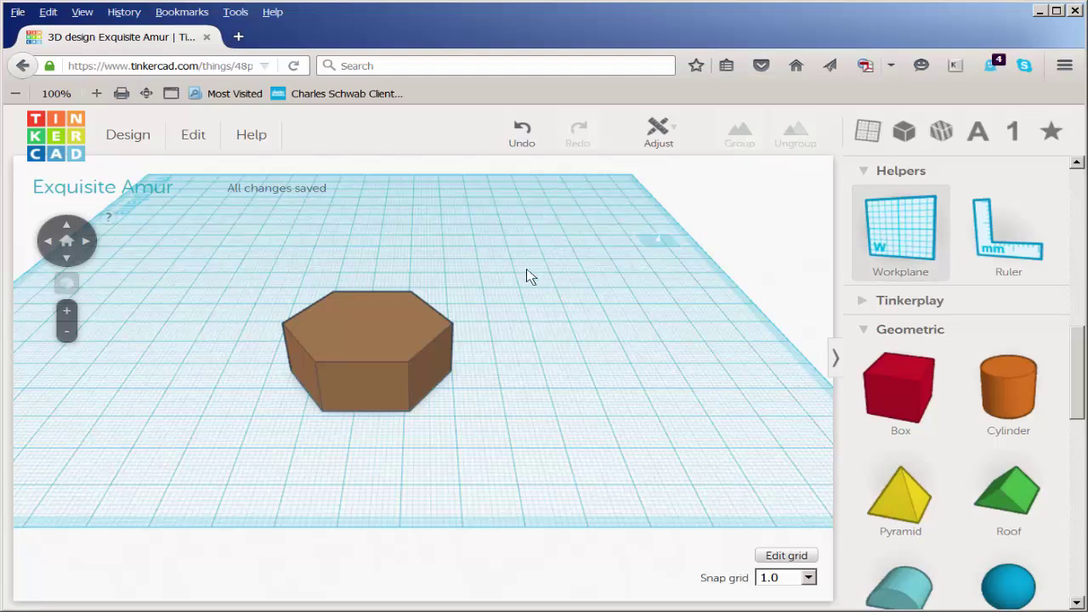
click(378, 321)
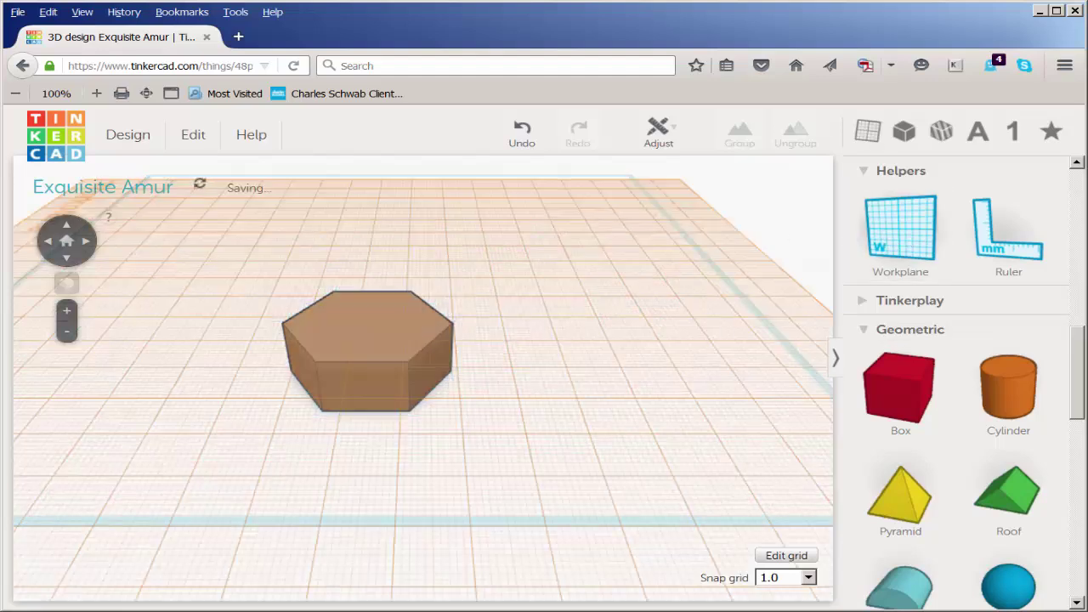
click(866, 332)
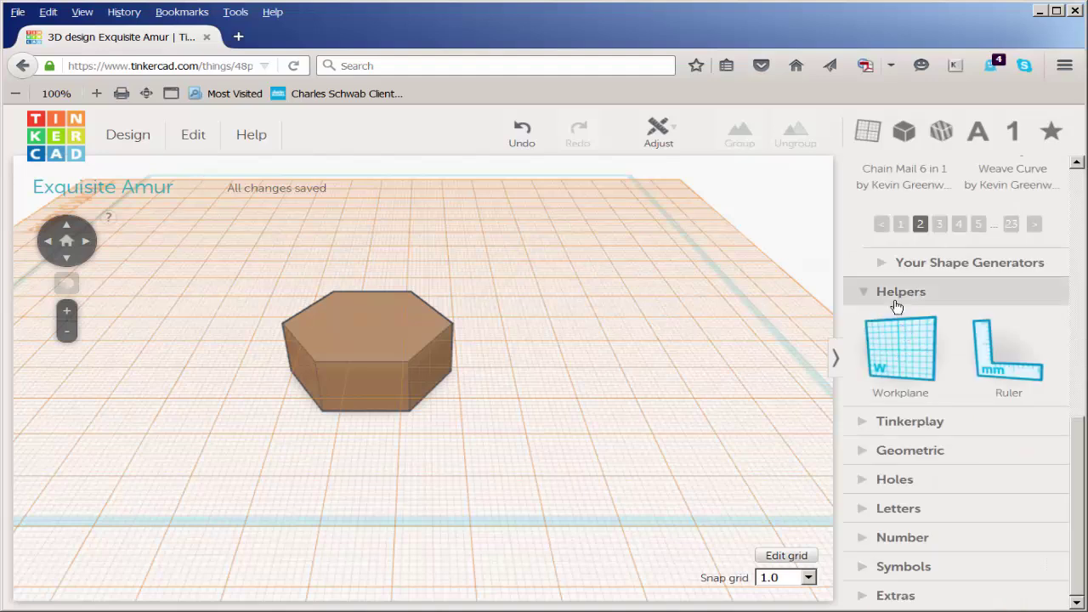
scroll(897, 306, up, 4)
scroll(899, 308, up, 1)
scroll(901, 311, up, 1)
scroll(903, 313, up, 1)
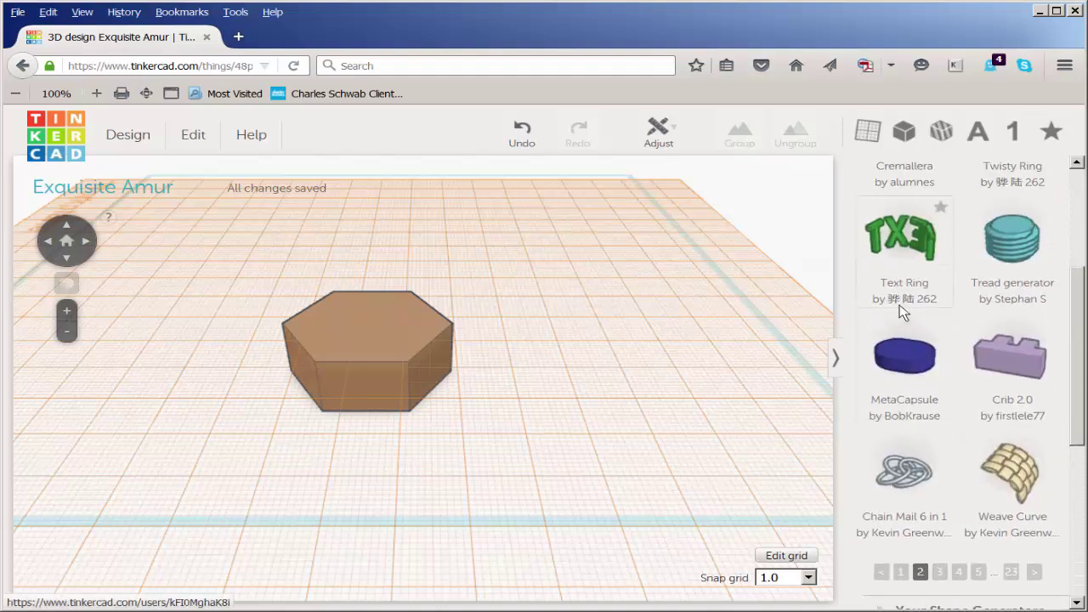
scroll(902, 313, up, 2)
scroll(904, 311, up, 1)
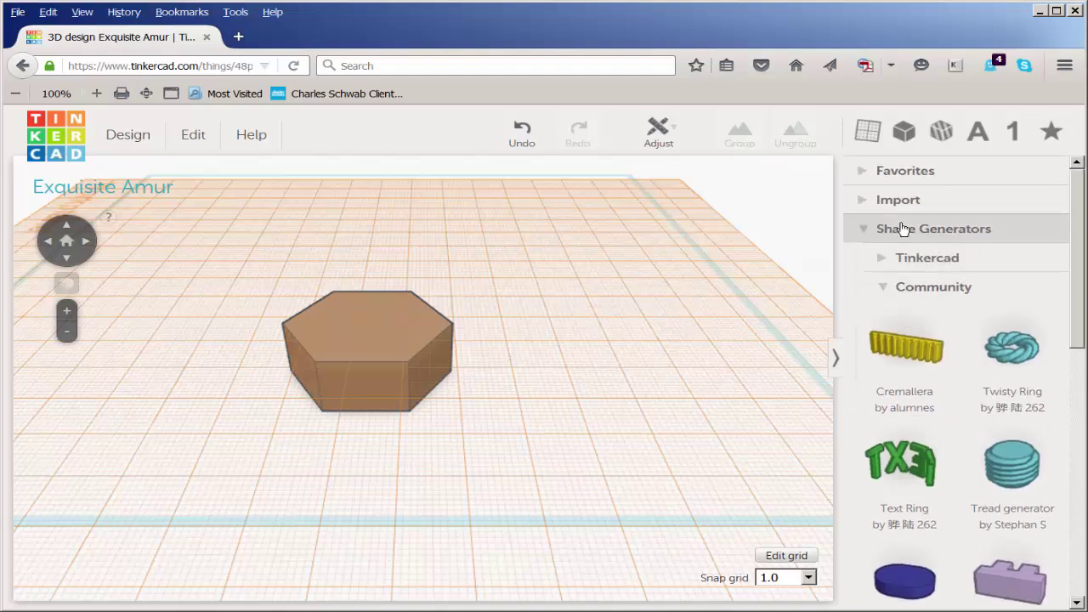
mouse_move(1011, 246)
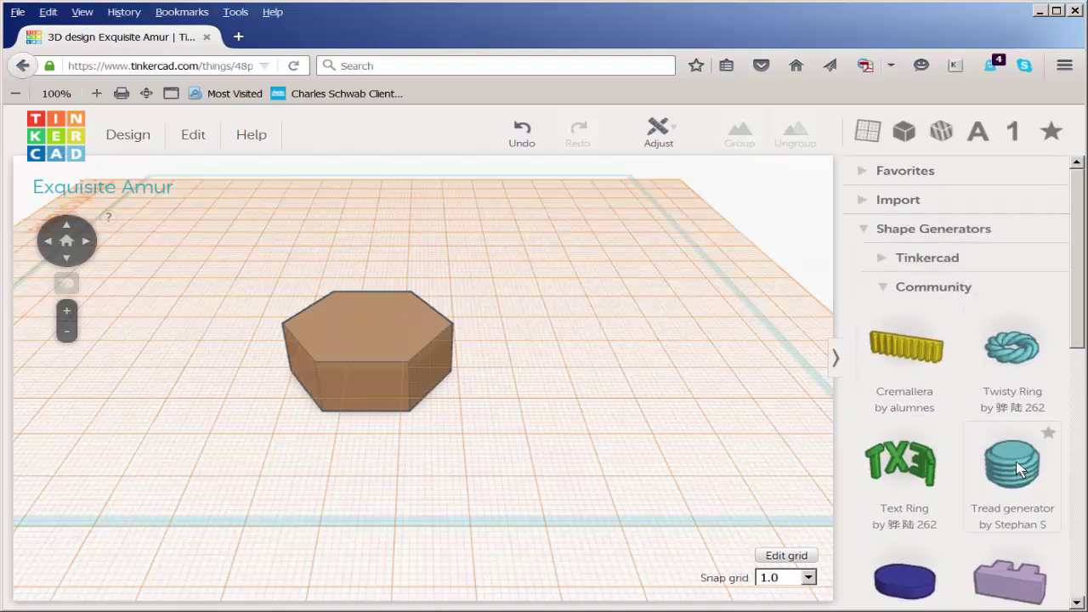
Place a Tread generator thread on the hexagon and centre it from a top-down view.
drag(1020, 468, 365, 337)
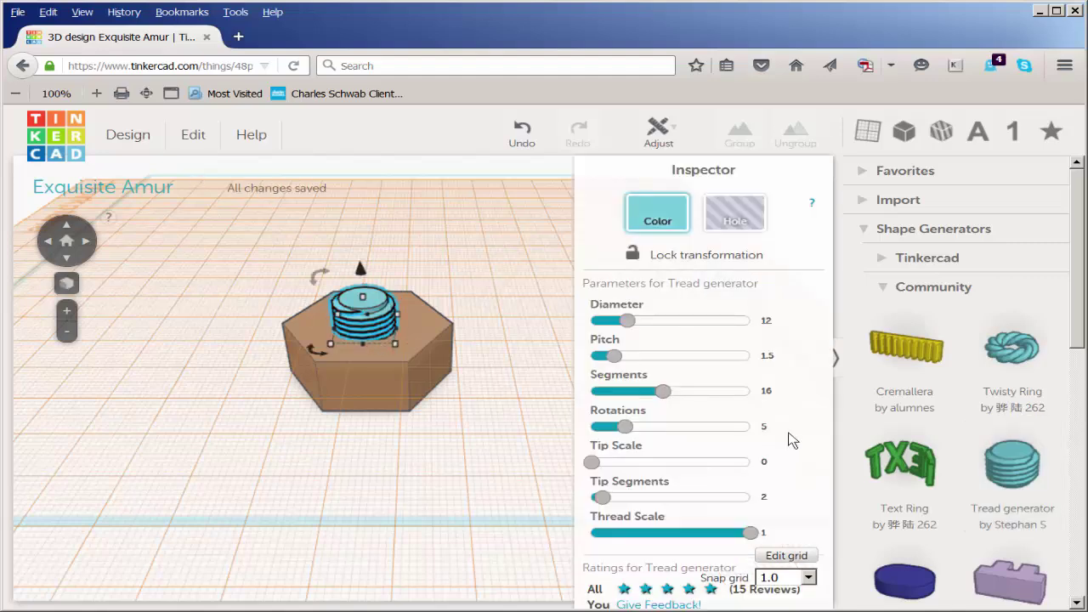
right_drag(421, 443, 339, 363)
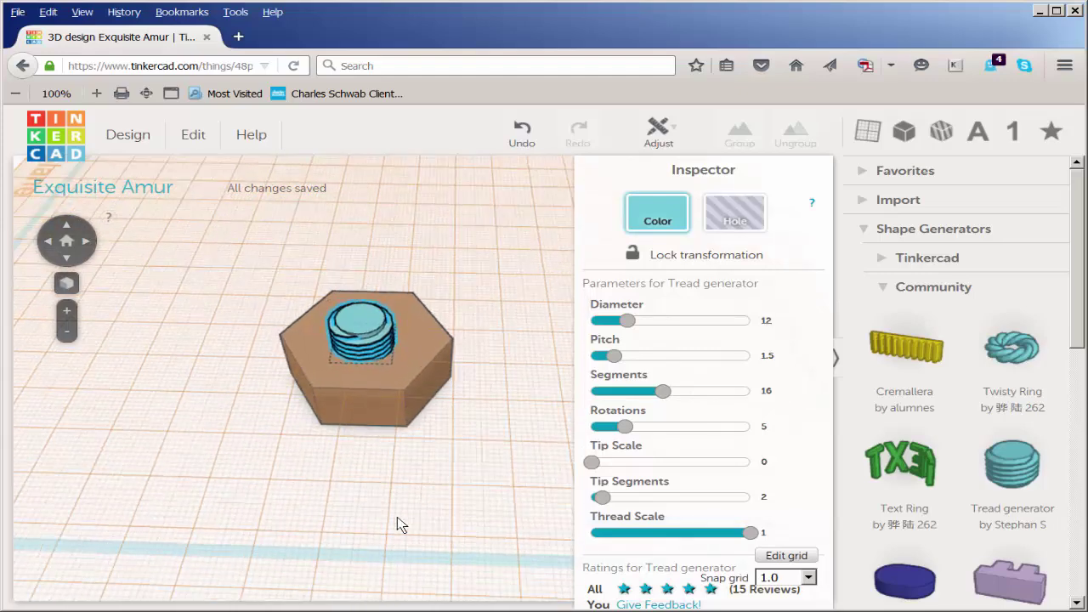
mouse_move(266, 425)
right_down()
mouse_move(340, 485)
mouse_move(367, 435)
right_up()
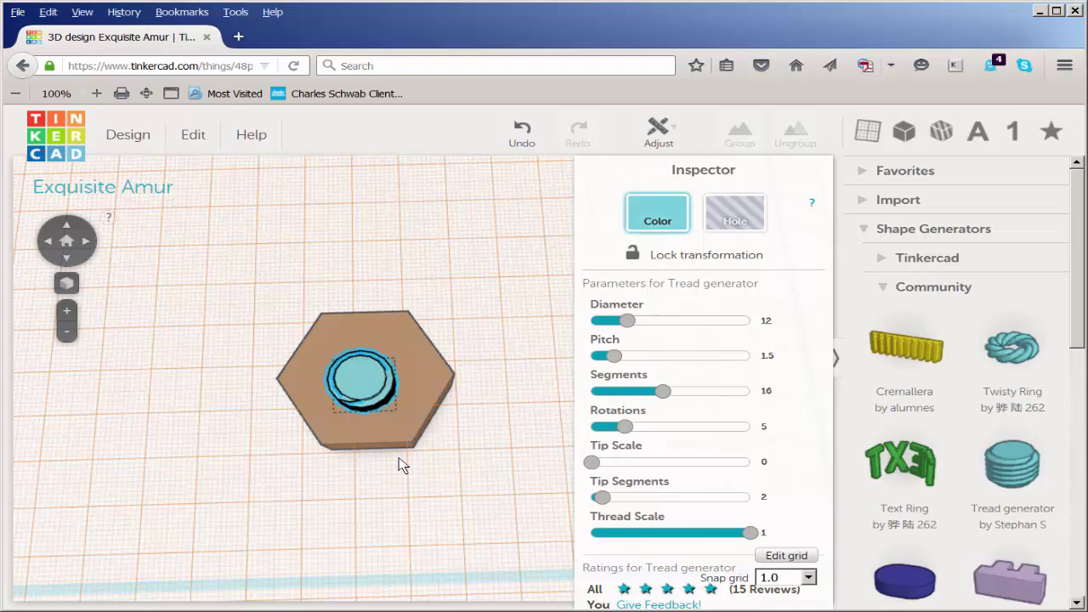
scroll(299, 398, up, 5)
scroll(301, 380, down, 5)
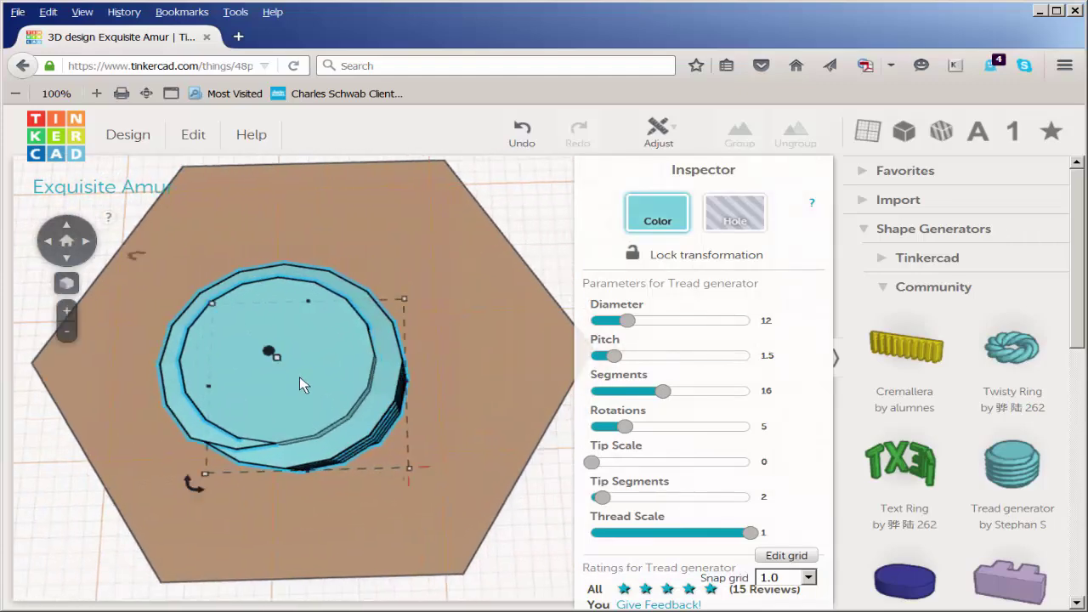
right_drag(344, 447, 340, 388)
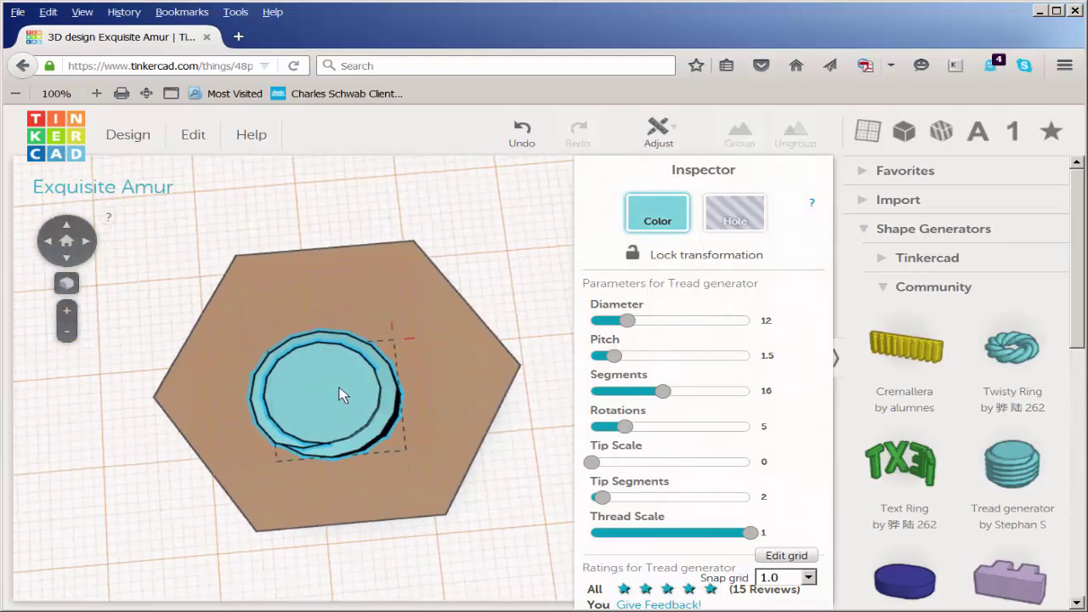
drag(342, 391, 348, 388)
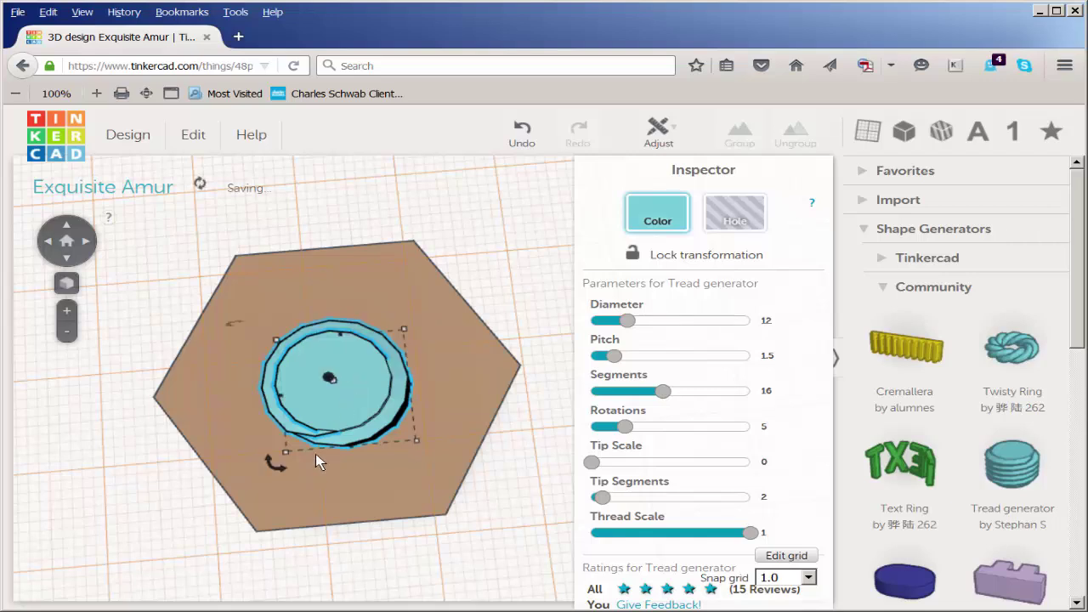
Set the thread to diameter 18.54, pitch 2.37, 18 segments and 7 rotations.
drag(628, 327, 648, 328)
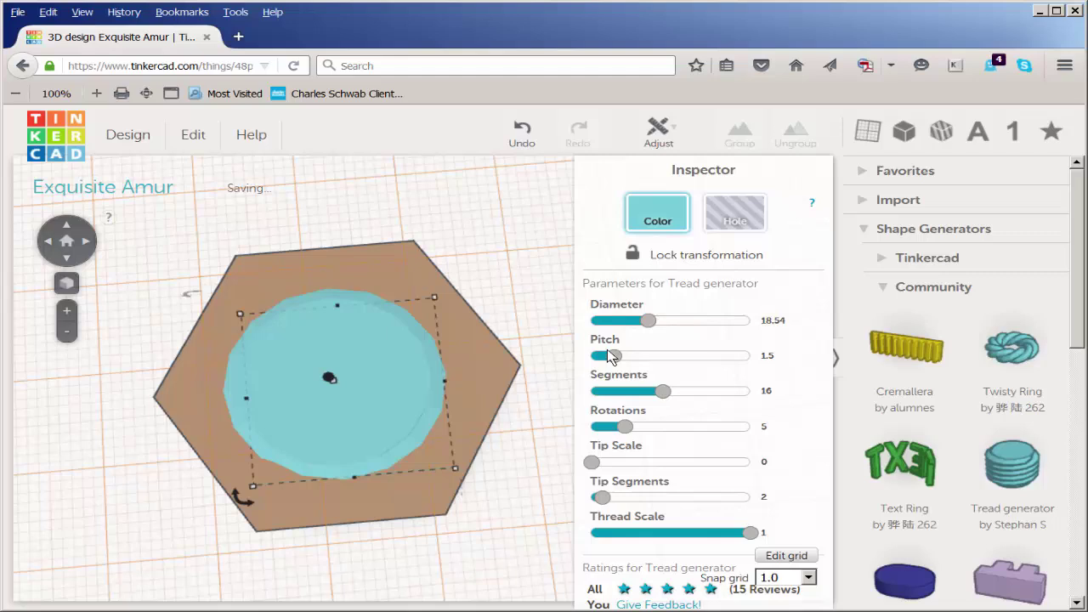
drag(613, 360, 627, 356)
drag(663, 391, 677, 394)
drag(625, 426, 642, 426)
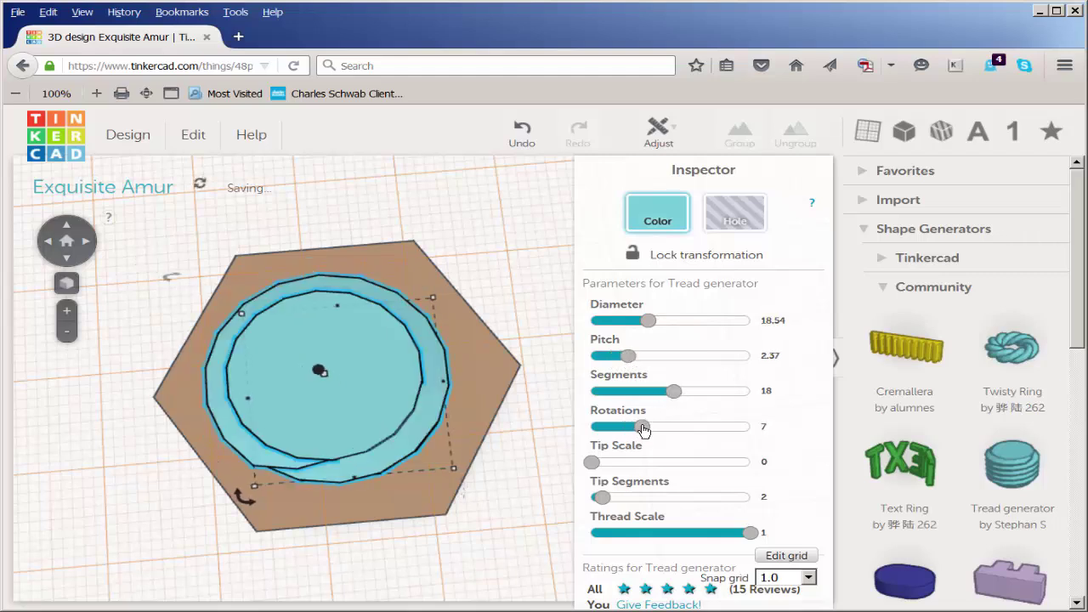
mouse_move(518, 512)
right_down()
mouse_move(450, 352)
mouse_move(321, 431)
mouse_move(311, 457)
mouse_move(301, 444)
right_up()
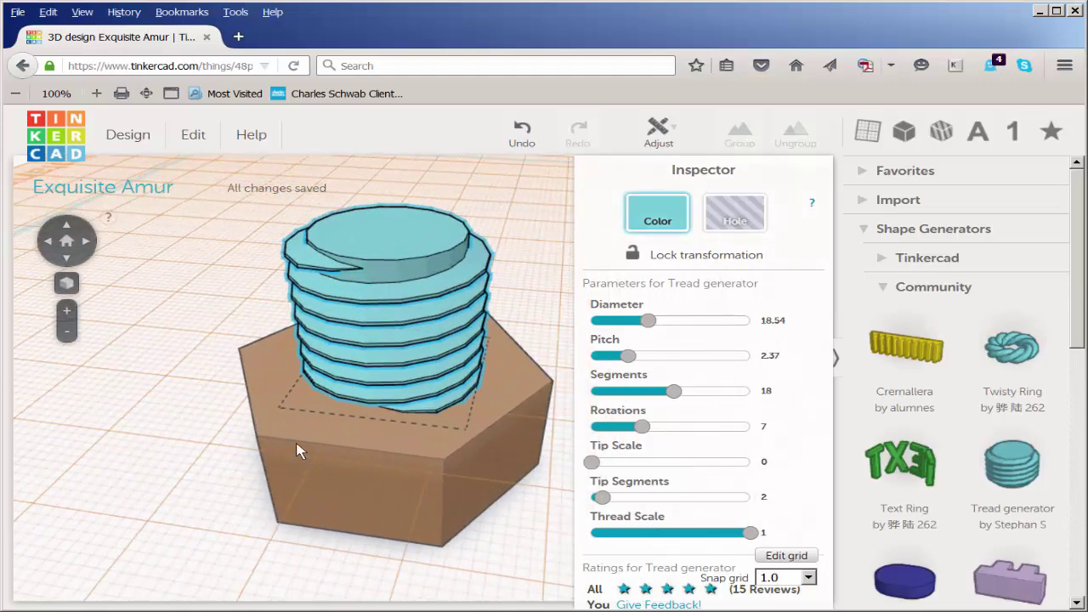
Sink the thread down into the hex nut blank.
click(228, 253)
click(378, 221)
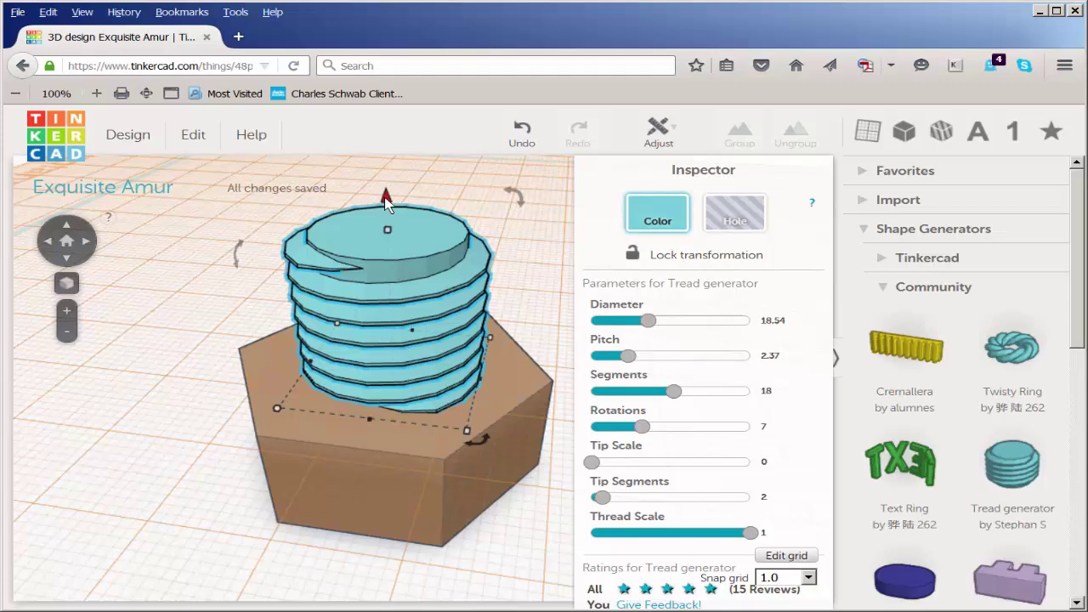
mouse_move(384, 214)
mouse_down()
mouse_move(367, 238)
mouse_move(368, 306)
mouse_up()
Shorten the hex nut to 7.00 mm tall.
mouse_move(209, 445)
right_down()
mouse_move(199, 219)
mouse_move(235, 371)
mouse_move(246, 286)
mouse_move(279, 294)
mouse_move(341, 366)
right_up()
click(342, 366)
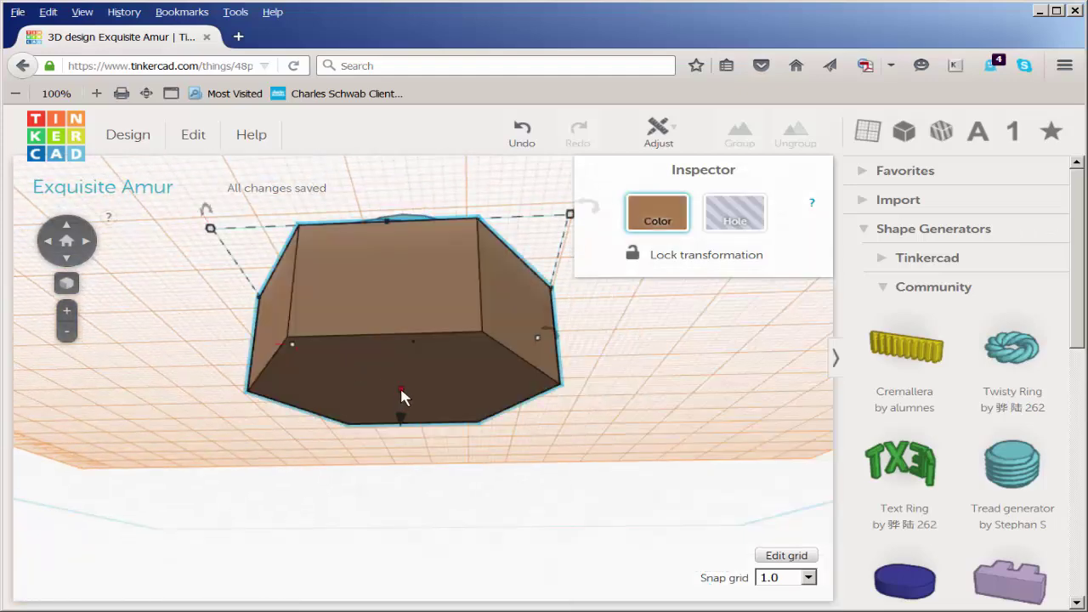
drag(401, 390, 398, 345)
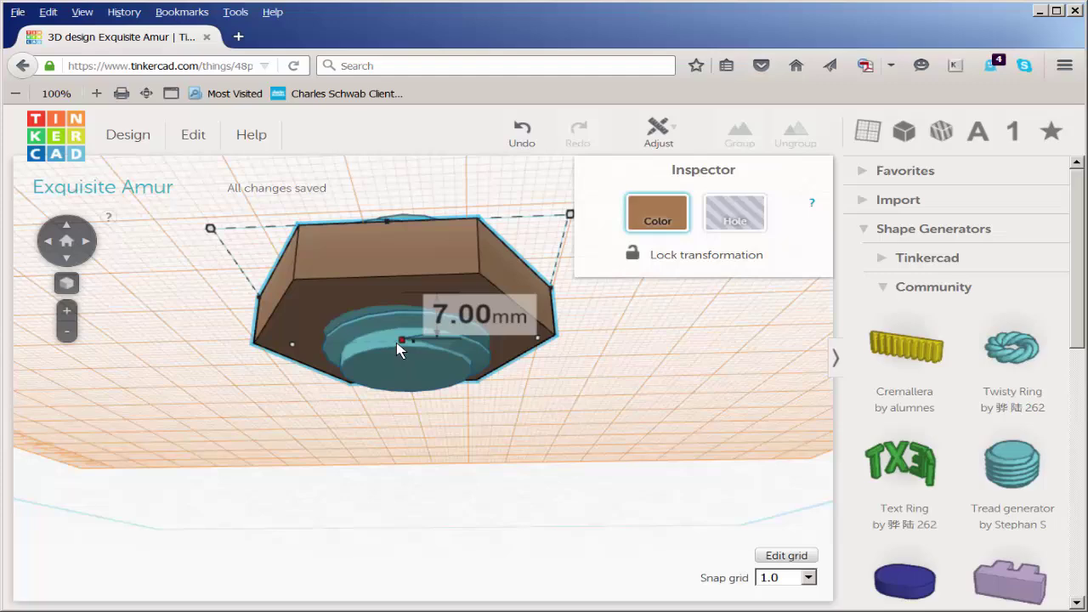
click(164, 389)
mouse_move(165, 389)
right_down()
mouse_move(177, 383)
mouse_move(178, 478)
mouse_move(162, 538)
right_up()
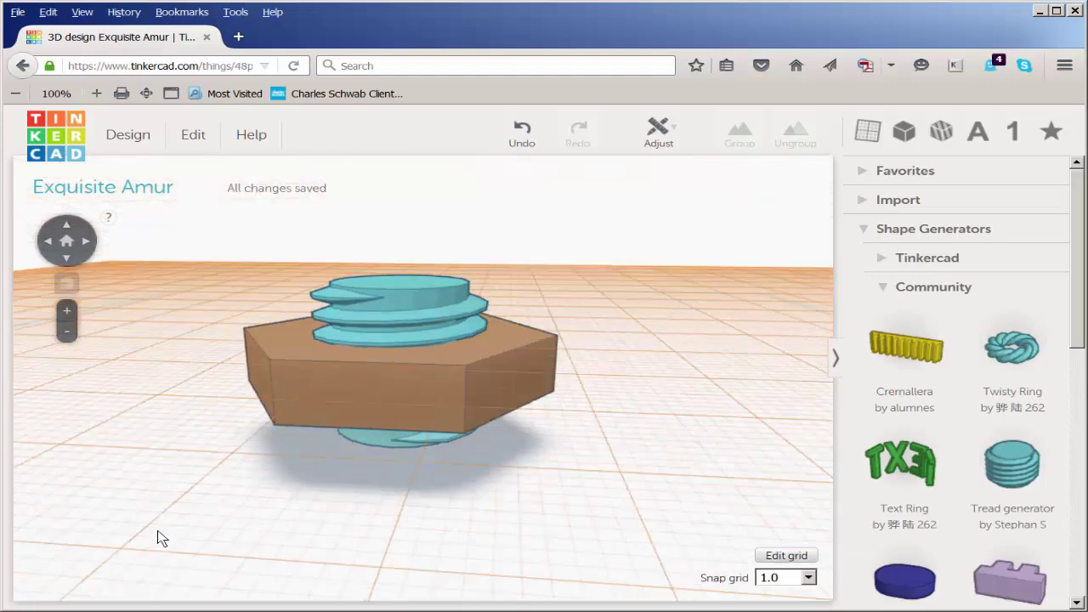
click(412, 317)
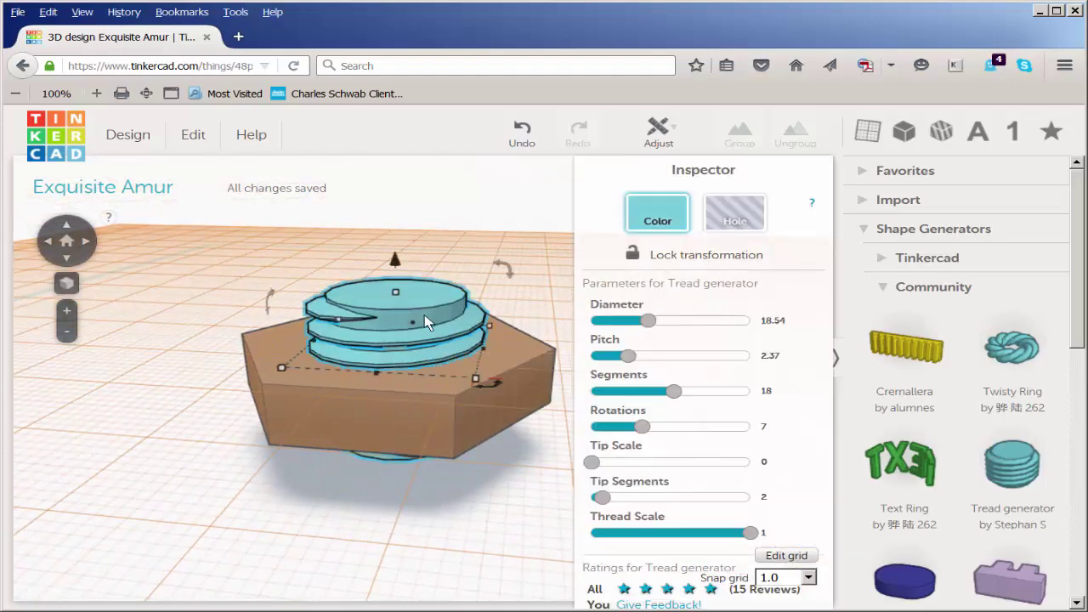
Make the thread a hole and group it with the nut into one threaded nut.
click(734, 217)
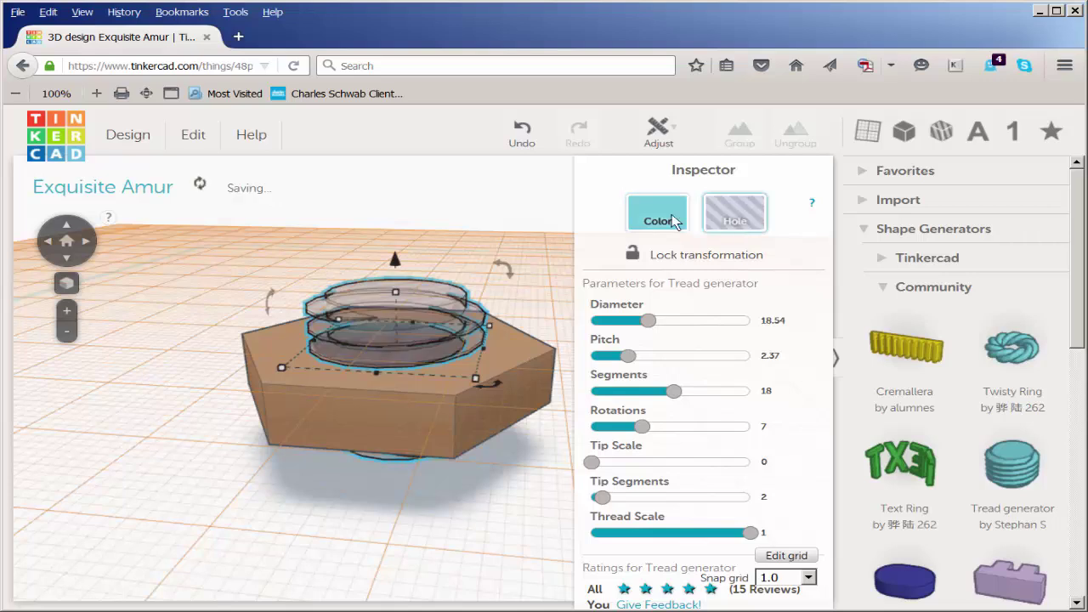
drag(187, 232, 577, 517)
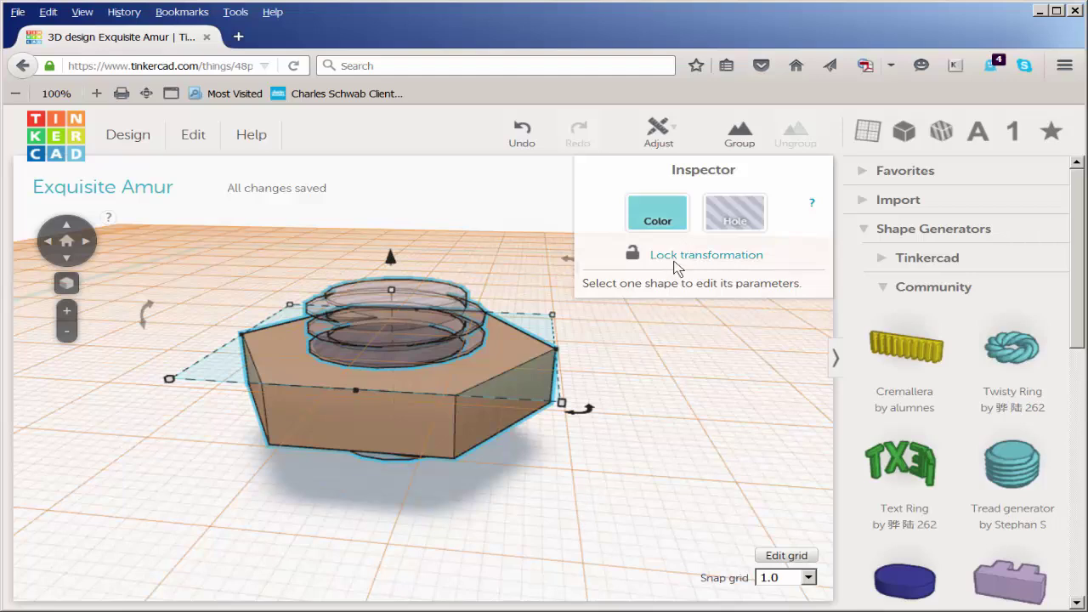
click(737, 134)
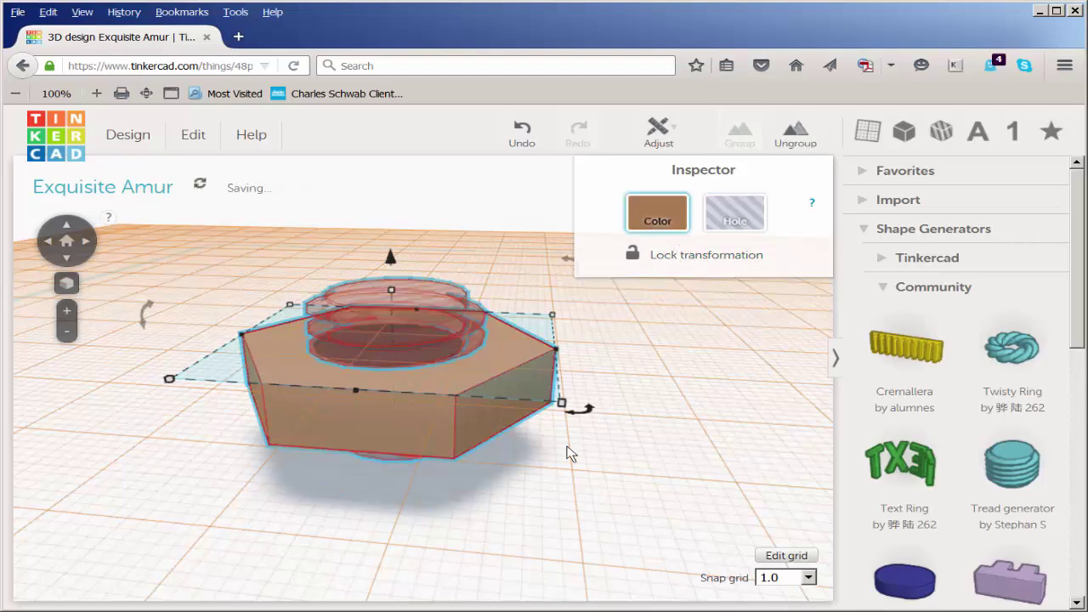
click(122, 481)
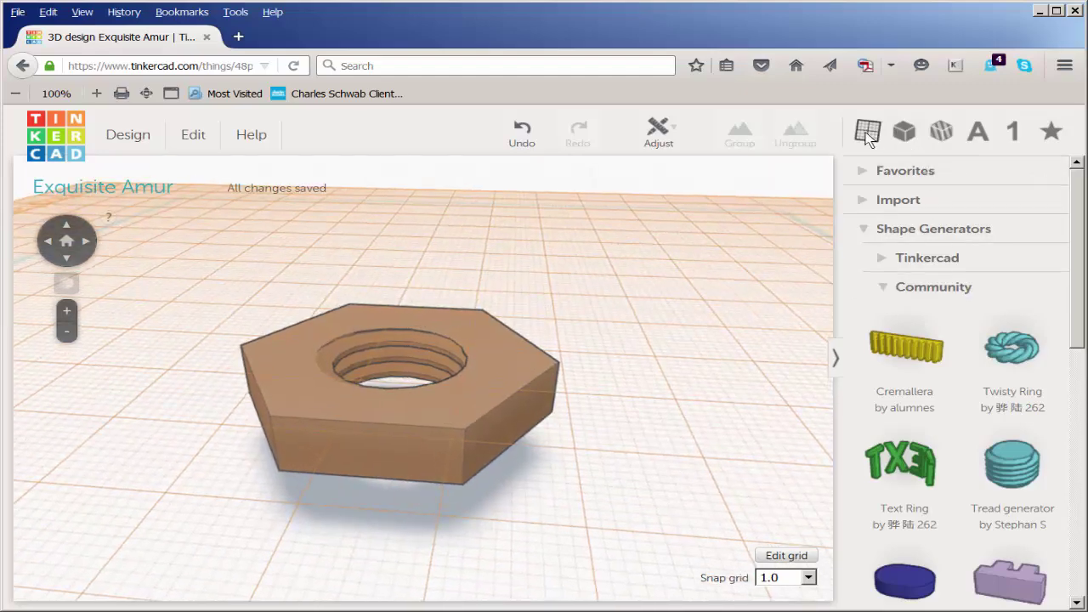
Place a new workplane on the grid, view the nut from above, and return to the designs list.
scroll(874, 210, down, 10)
drag(893, 349, 520, 502)
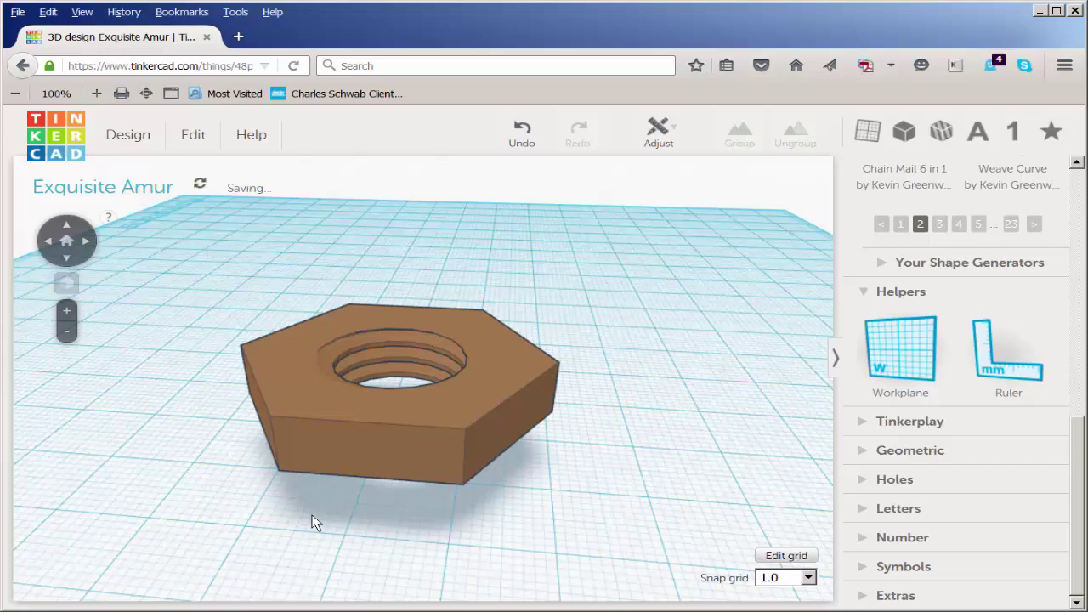
right_drag(318, 559, 150, 578)
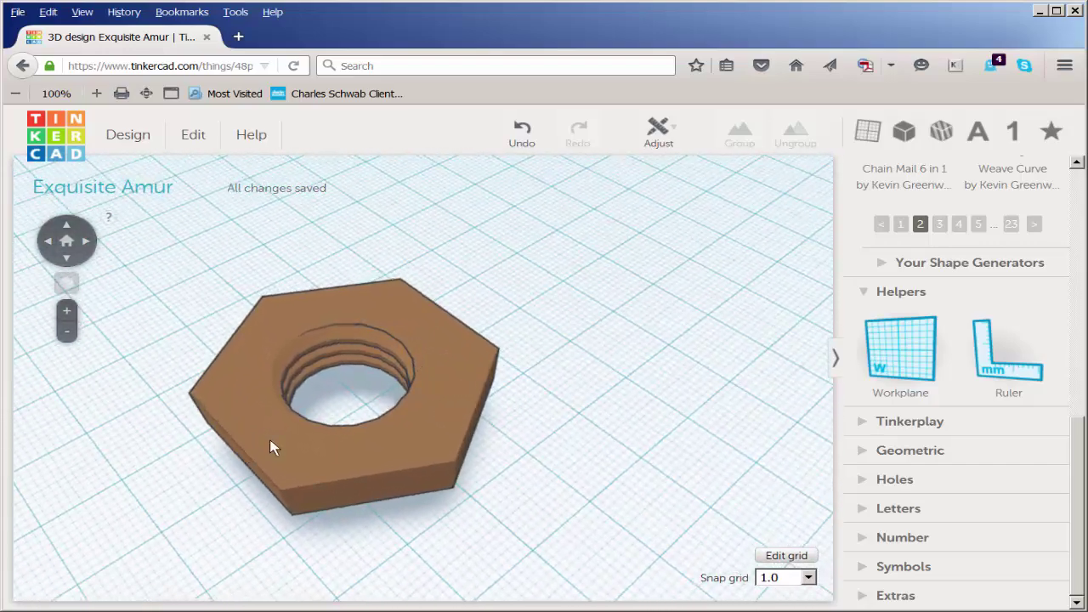
scroll(294, 435, up, 3)
scroll(299, 432, down, 3)
scroll(228, 336, down, 2)
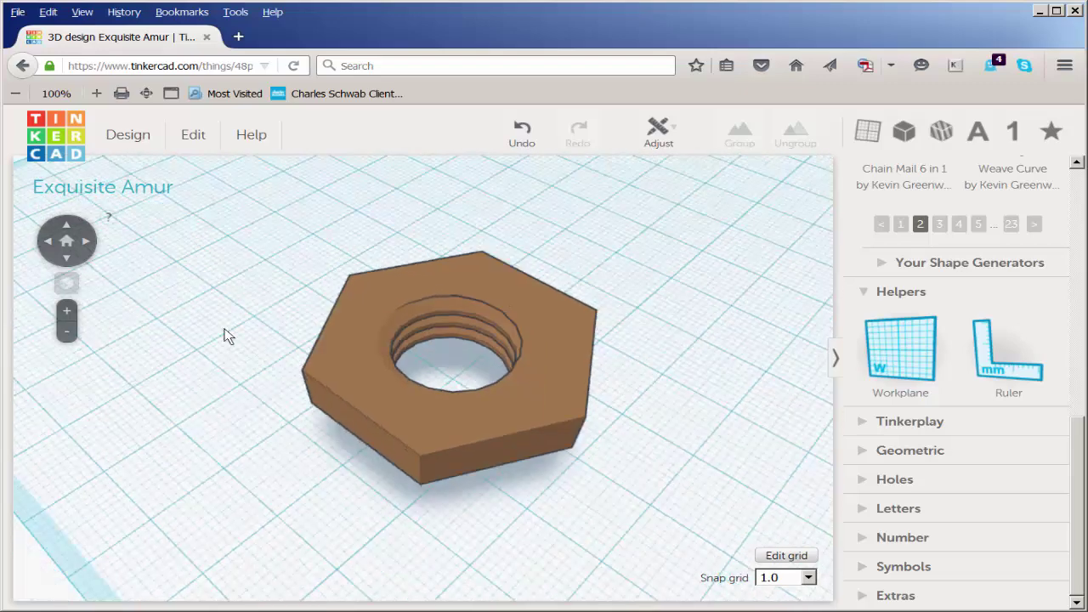
click(58, 139)
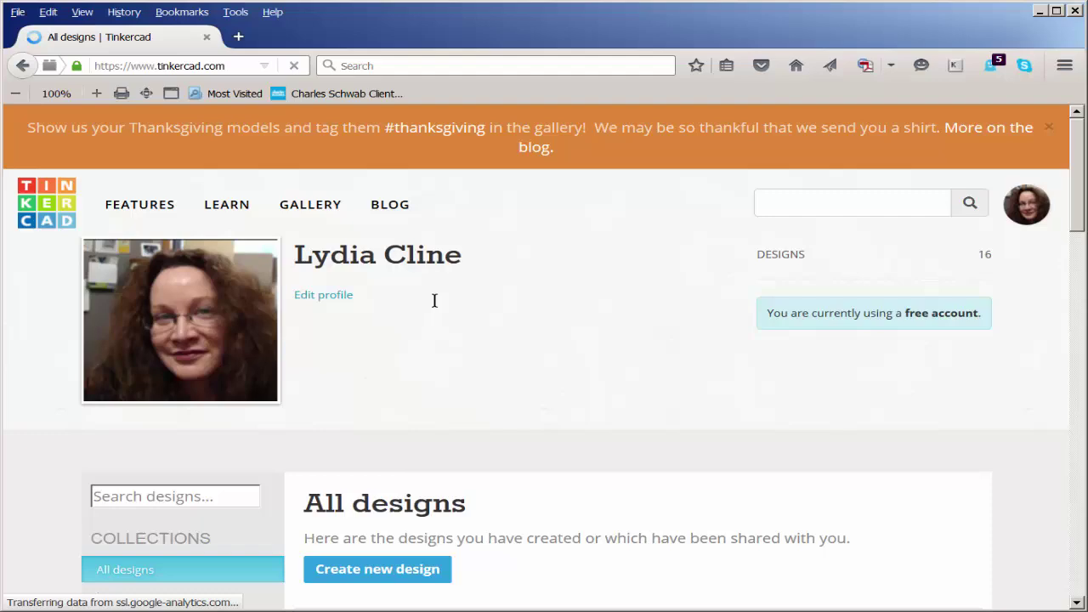
From All designs, open Exquisite Amur and download it as .STL for 3D printing.
scroll(641, 415, down, 3)
scroll(641, 415, down, 1)
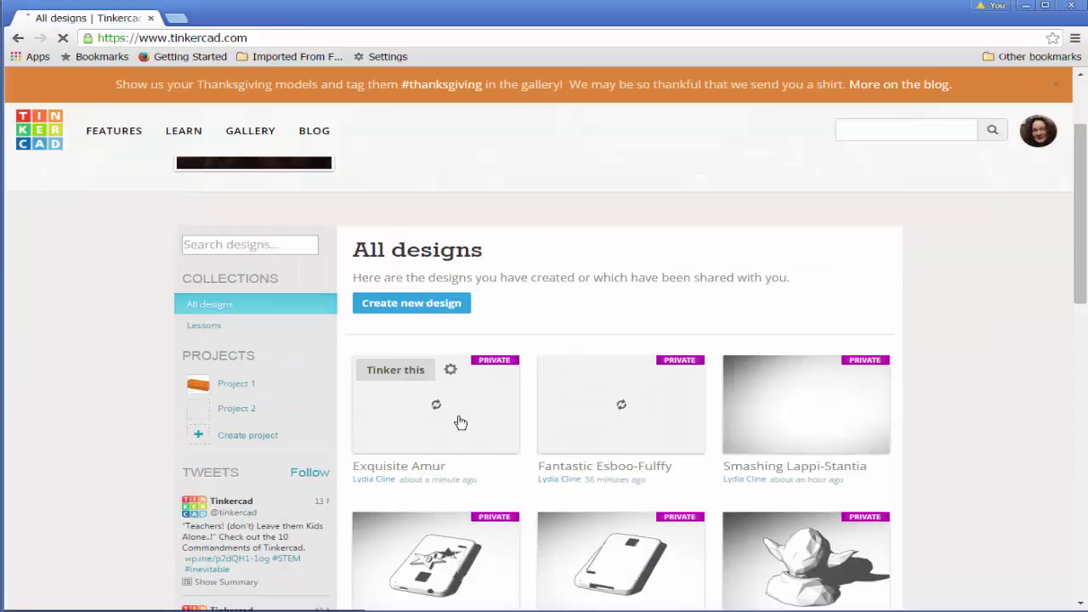
click(454, 418)
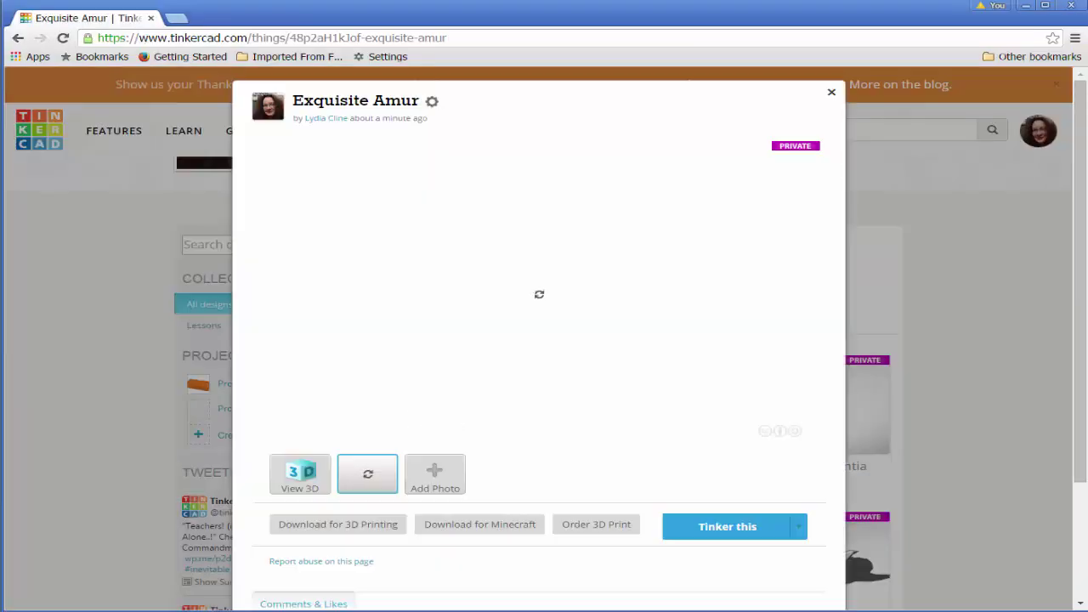
click(360, 525)
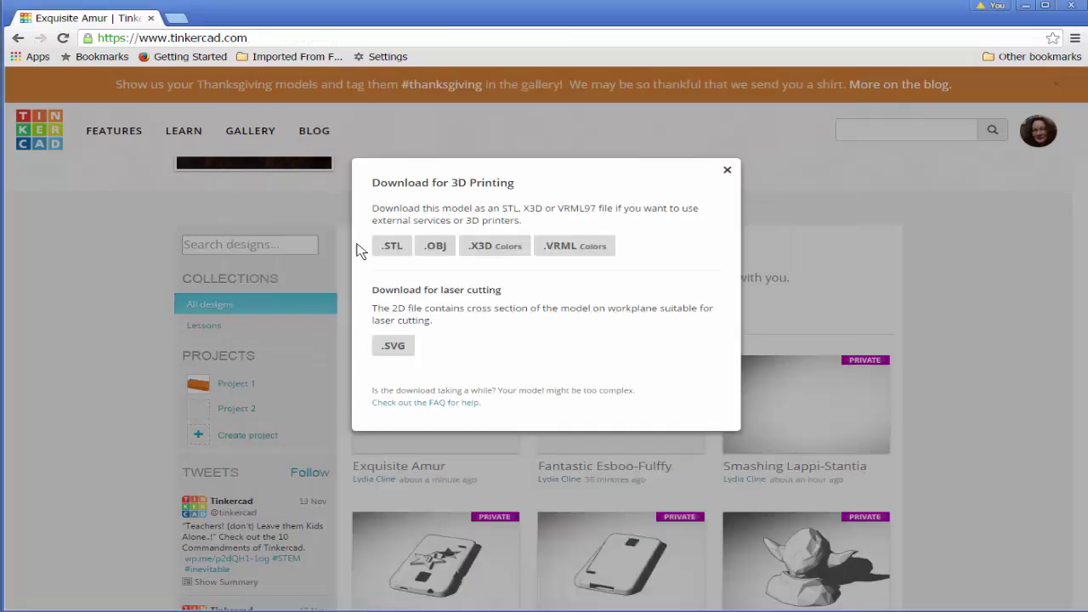
click(393, 247)
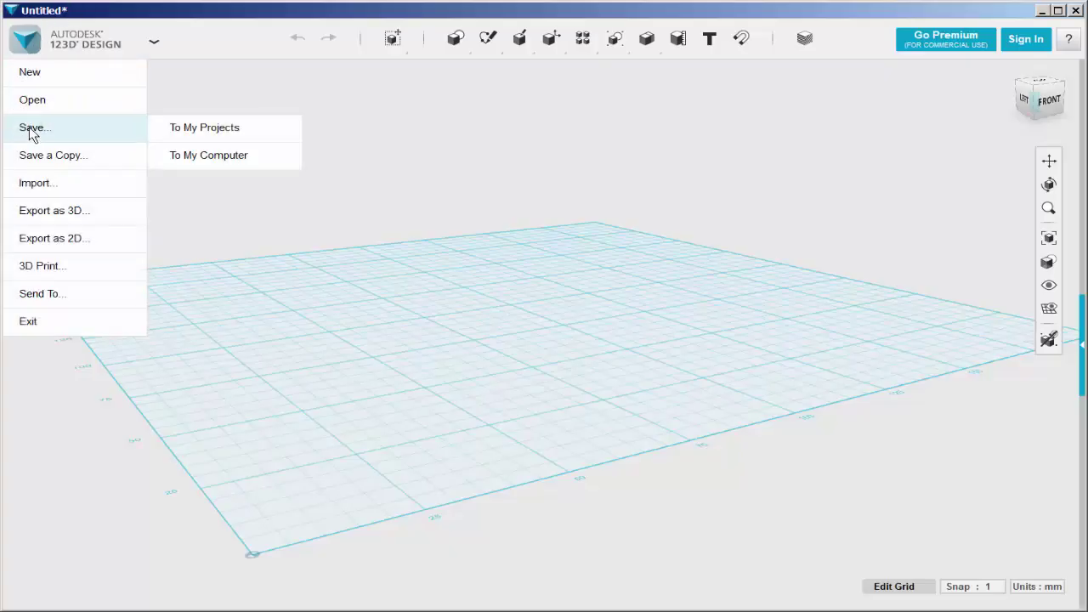
mouse_move(38, 183)
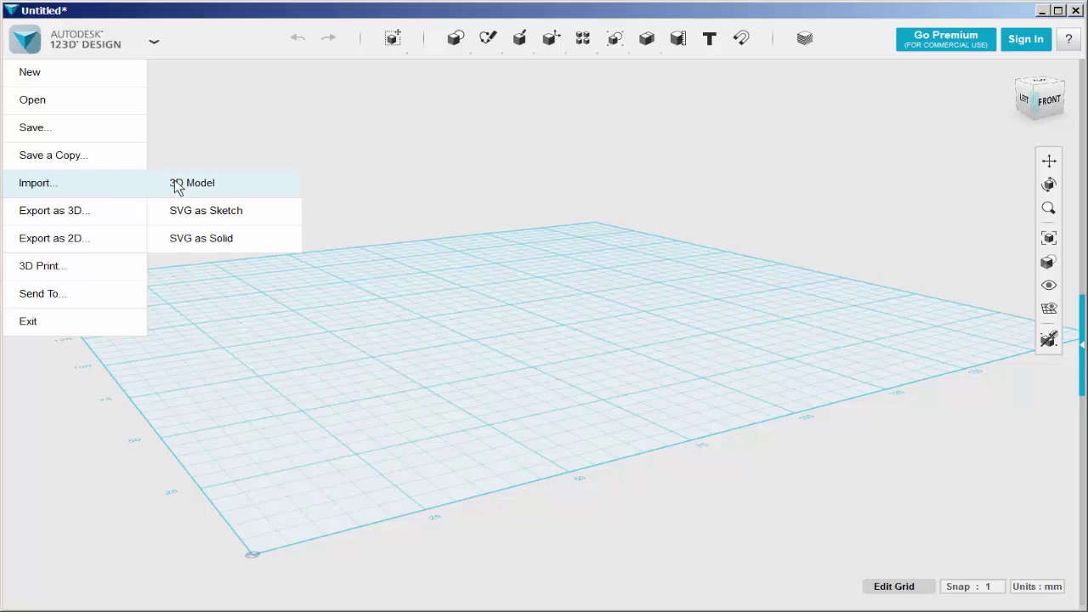
Import exquisite_amur.stl from this computer through Import > 3D Model.
click(177, 185)
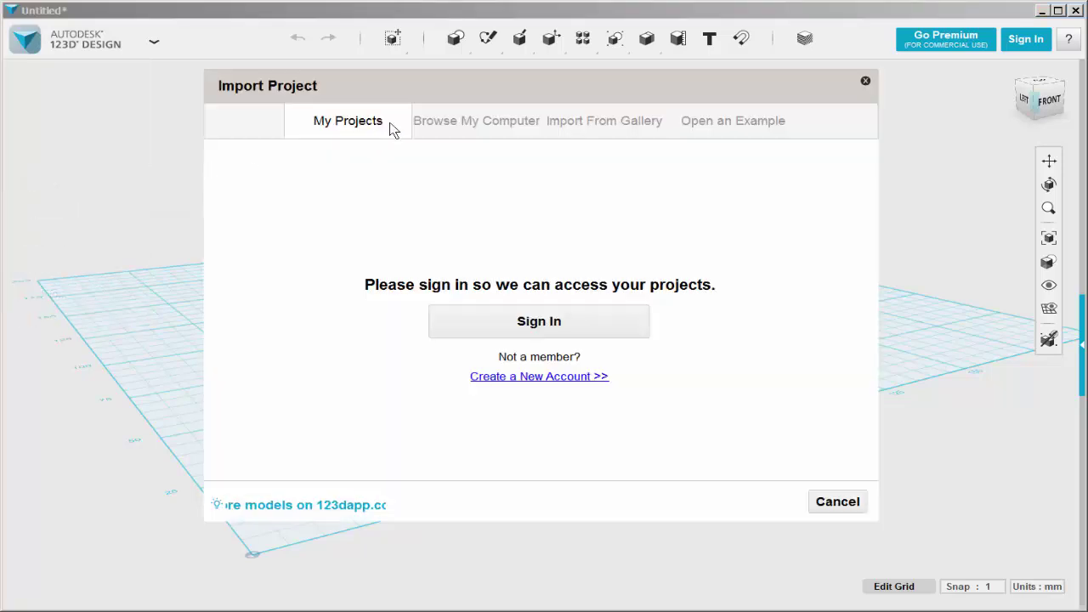
click(429, 126)
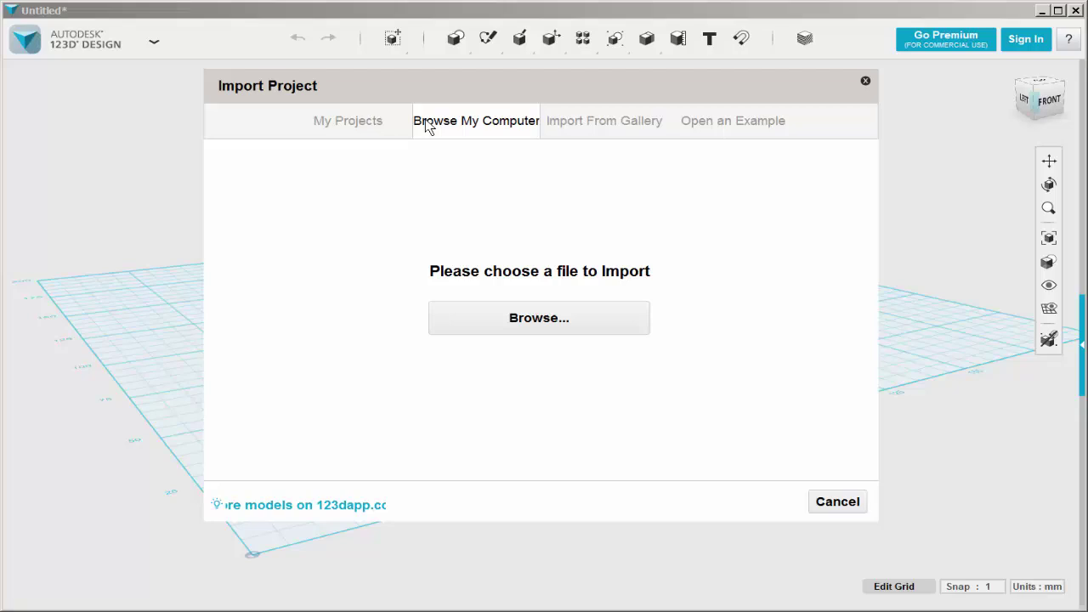
click(527, 316)
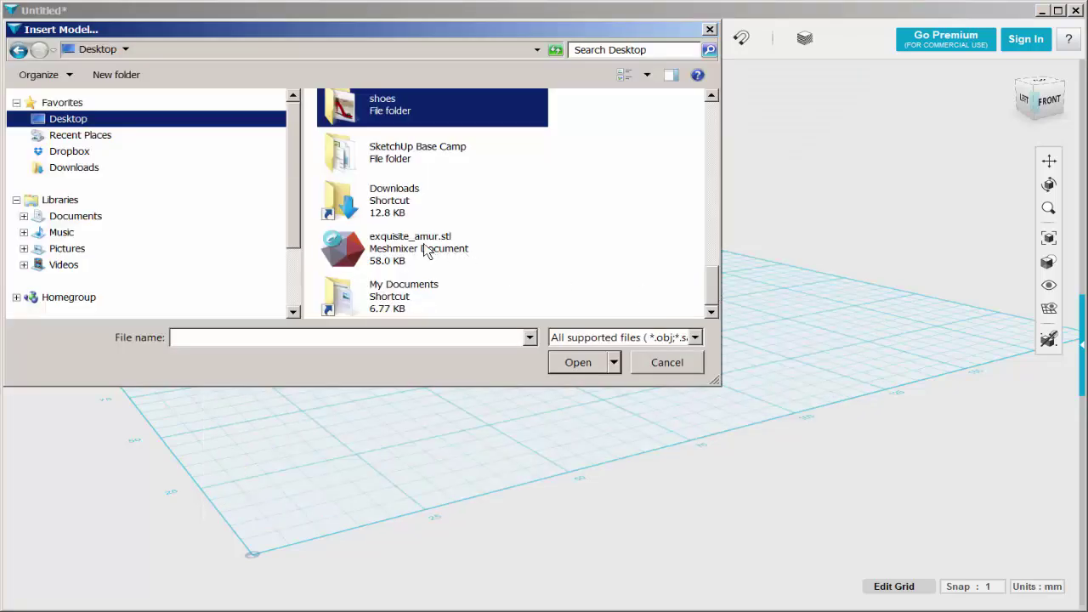
double_click(425, 251)
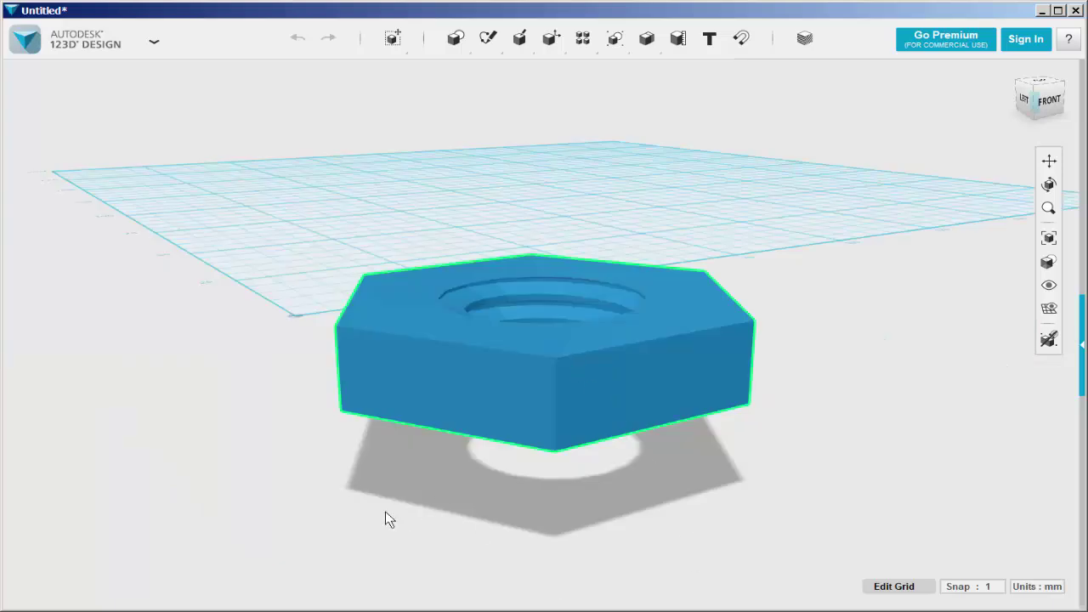
Select the imported nut and run Convert Mesh To Solid, which gives an open-mesh warning.
click(396, 382)
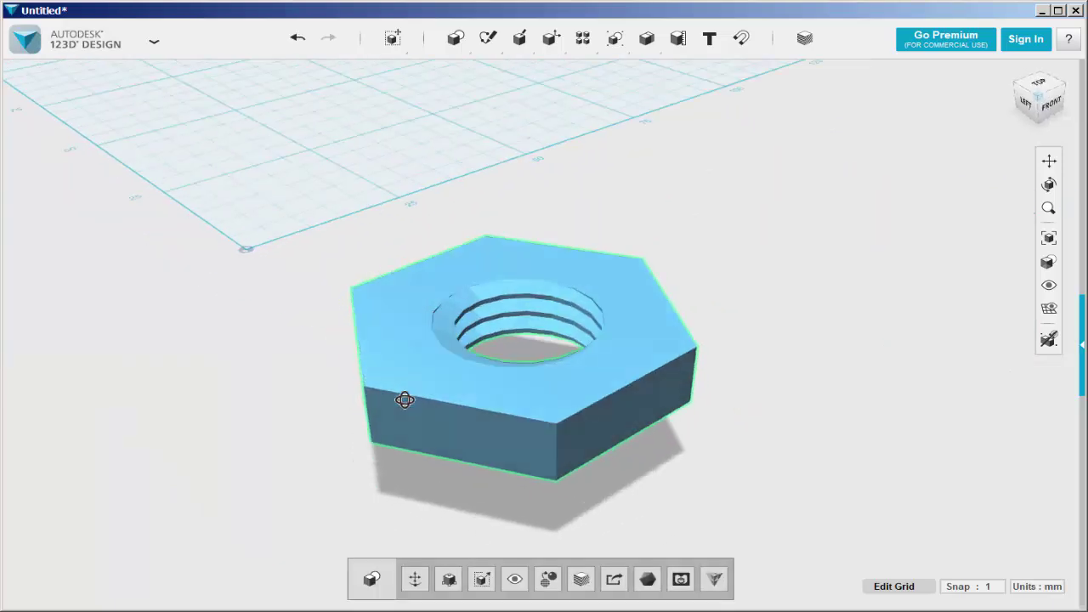
click(548, 580)
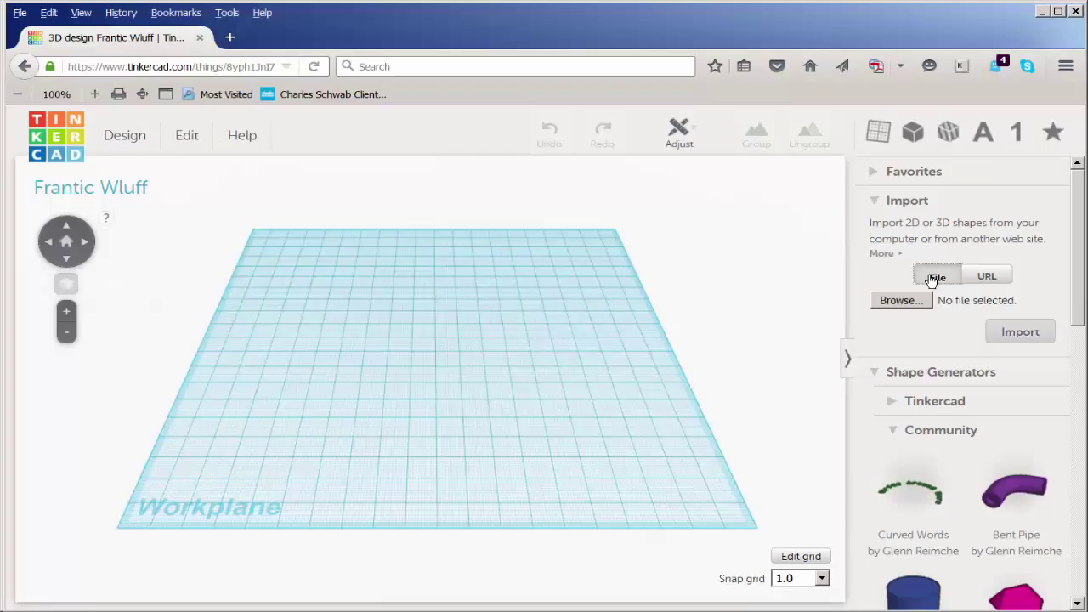
Import exquisite_amur.stl into the new design and zoom in on the nut.
click(911, 302)
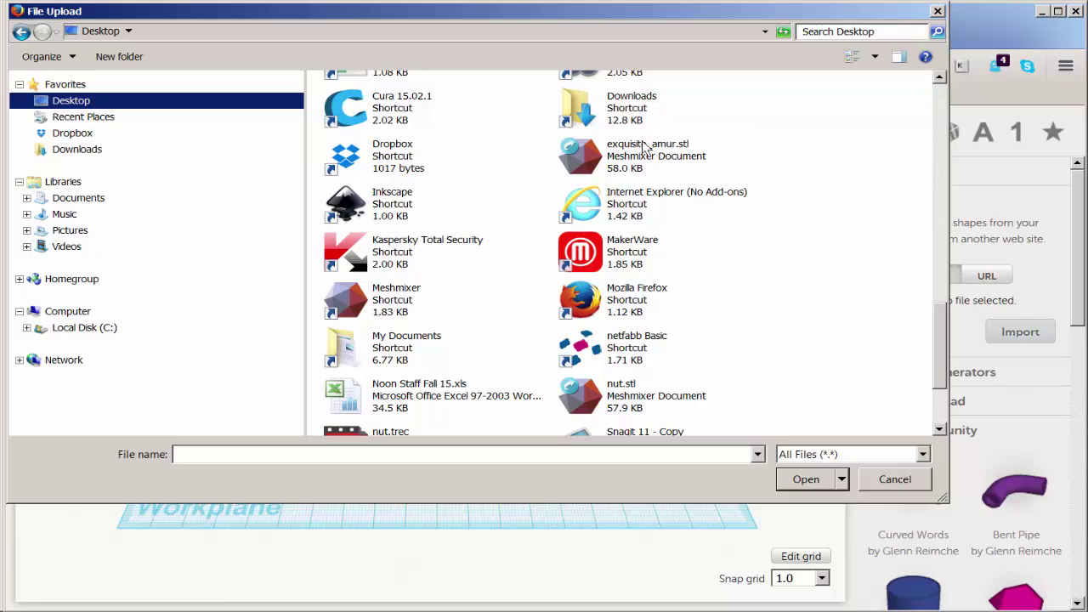
double_click(644, 158)
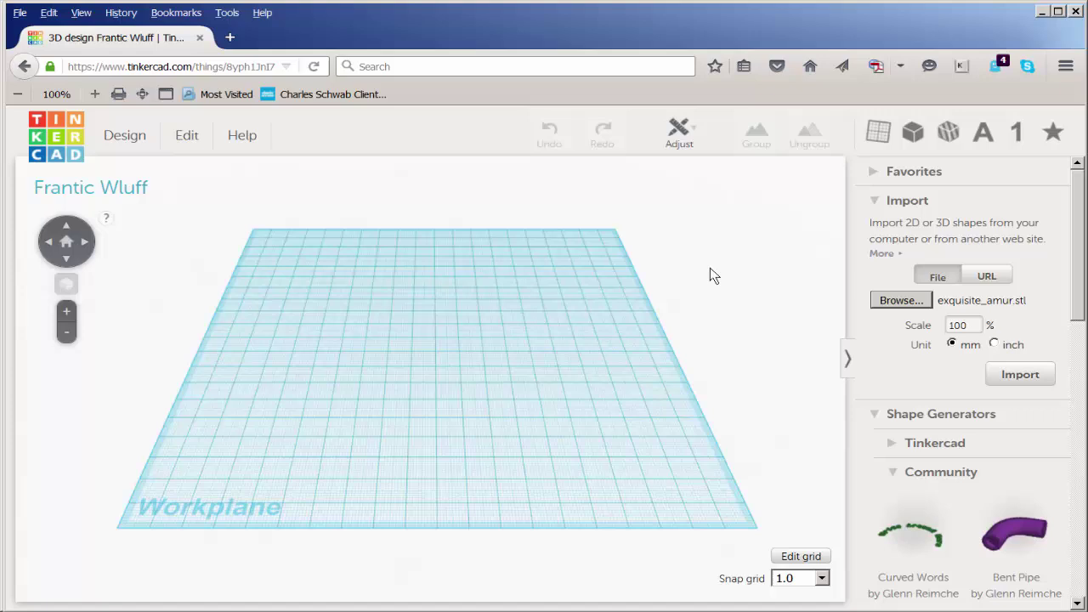
click(1020, 375)
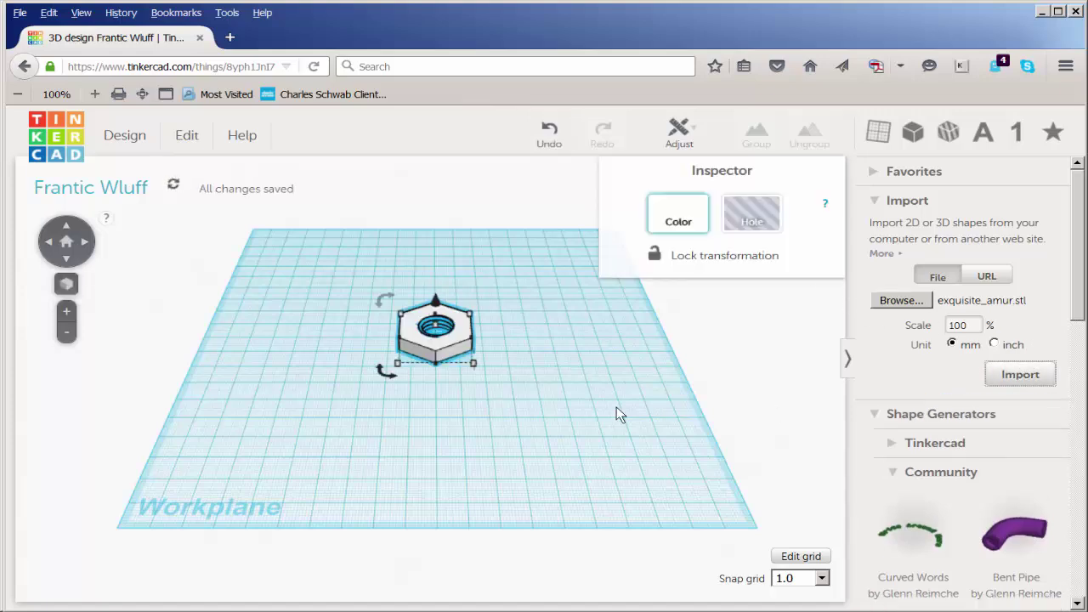
click(524, 367)
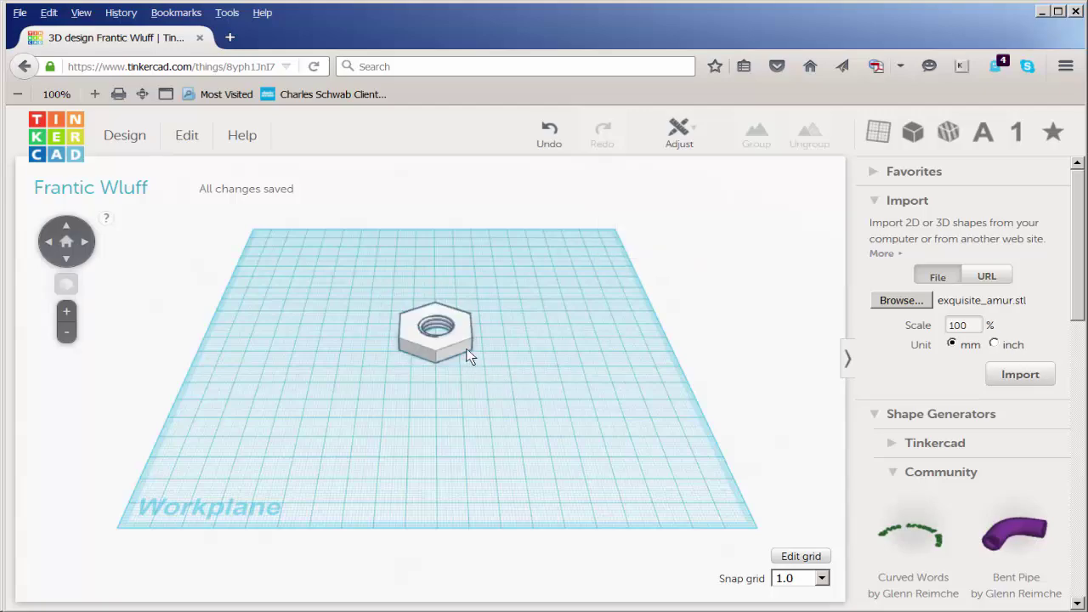
scroll(468, 365, up, 3)
scroll(499, 458, up, 2)
scroll(480, 456, down, 2)
scroll(465, 430, down, 1)
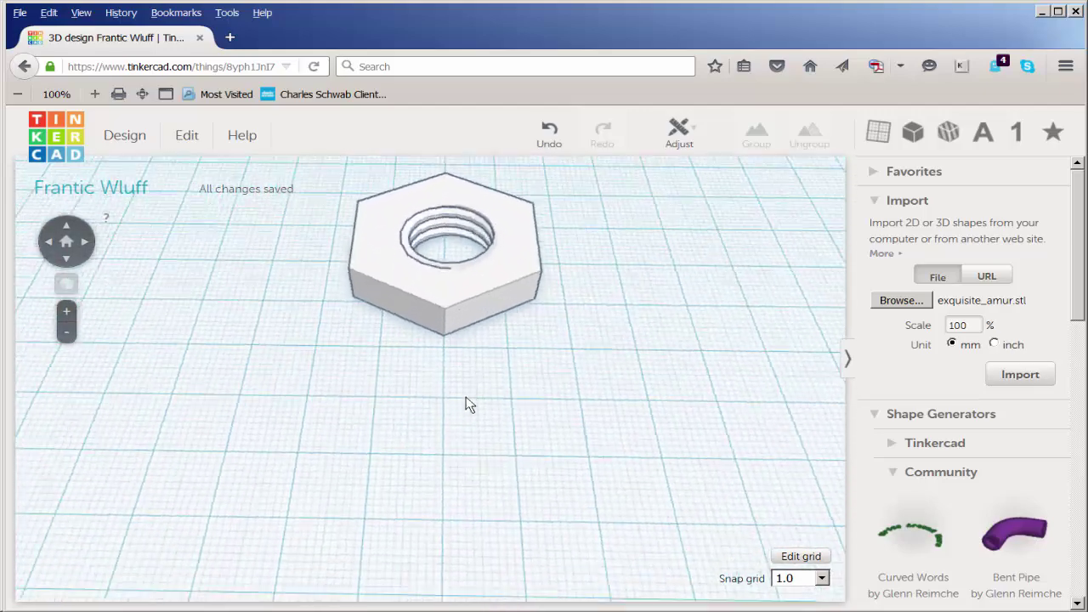
scroll(458, 391, down, 2)
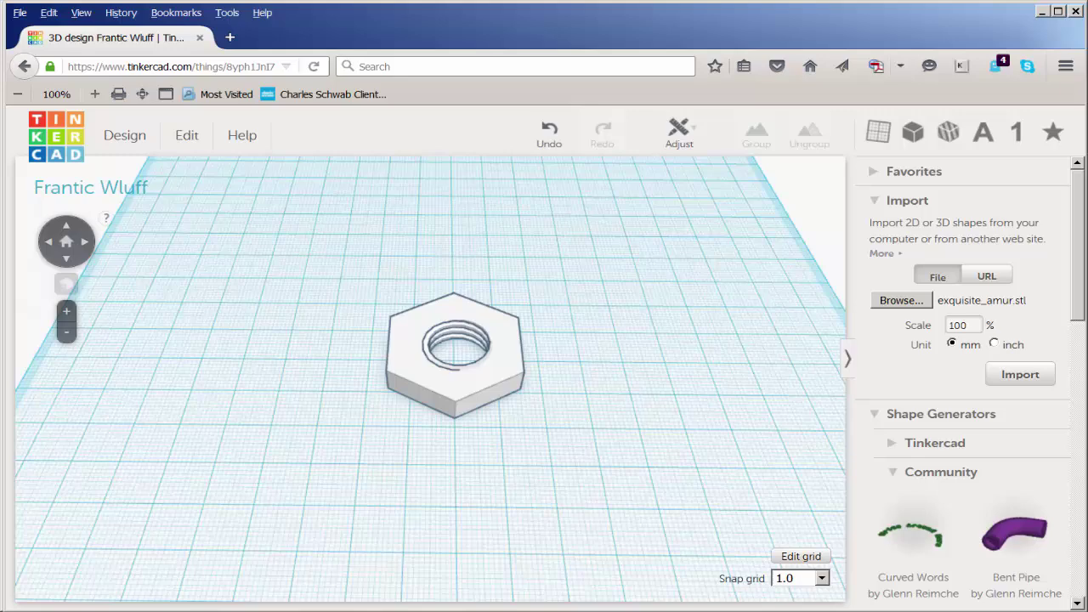
Return to the designs list, open Frantic Wluff, and download it as frantic_wluff.stl.
click(62, 145)
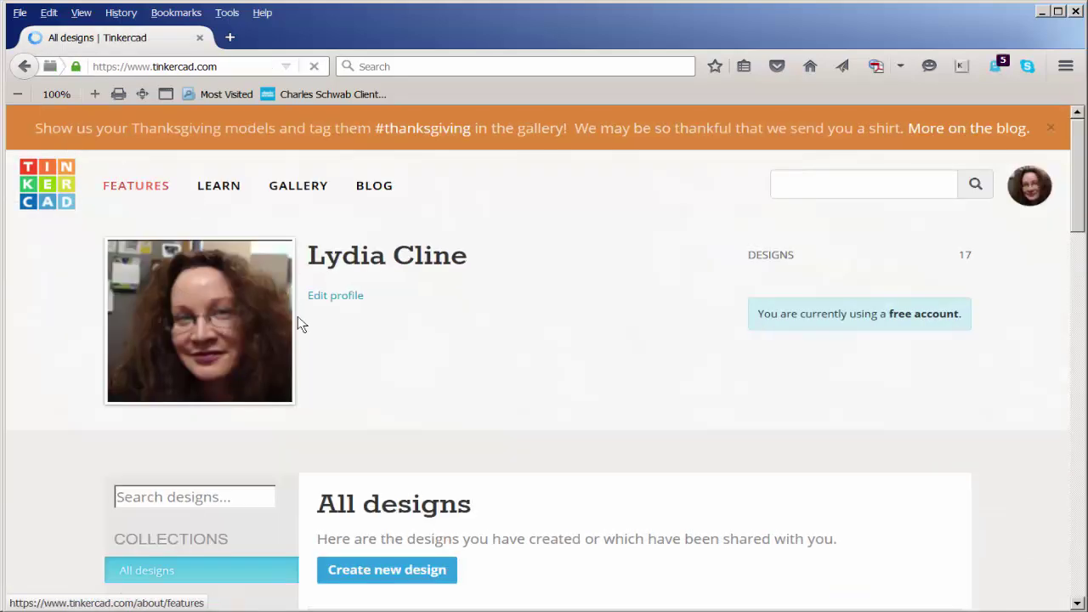
scroll(377, 369, down, 1)
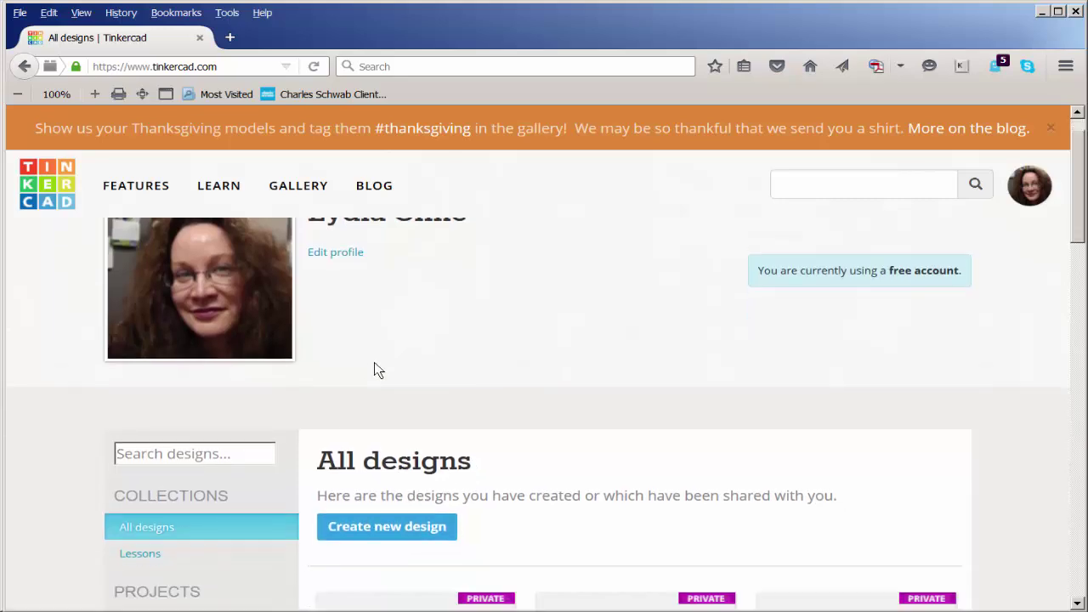
scroll(376, 369, down, 1)
scroll(368, 366, down, 3)
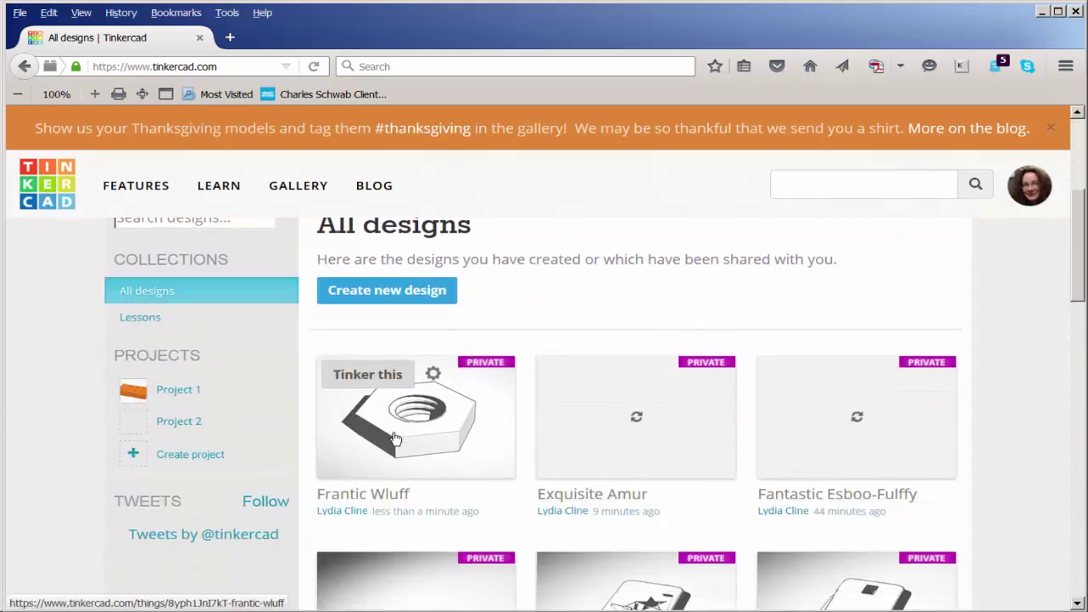
click(395, 438)
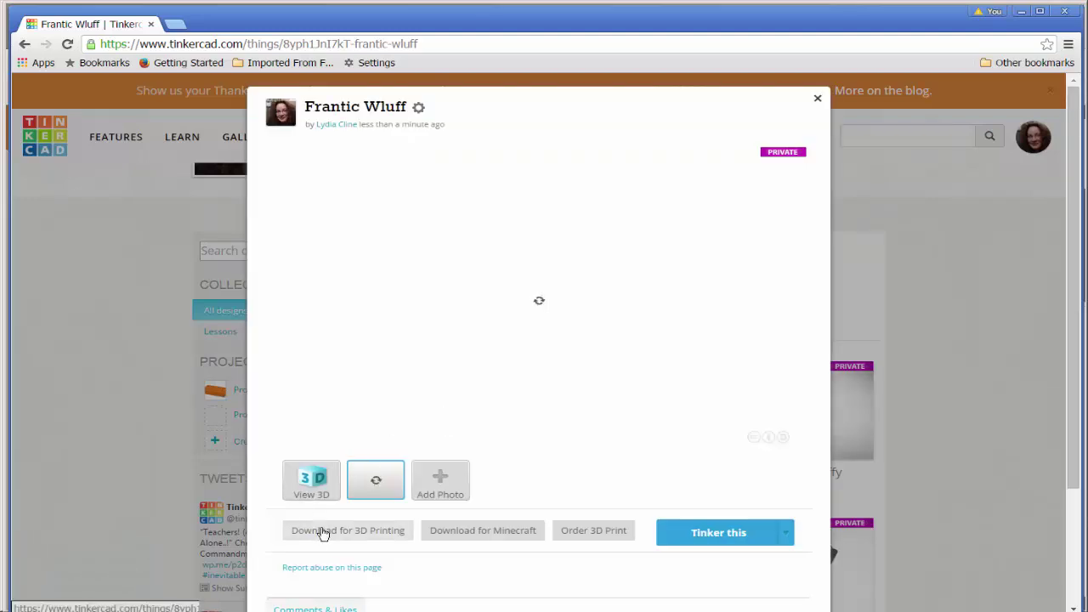
click(322, 532)
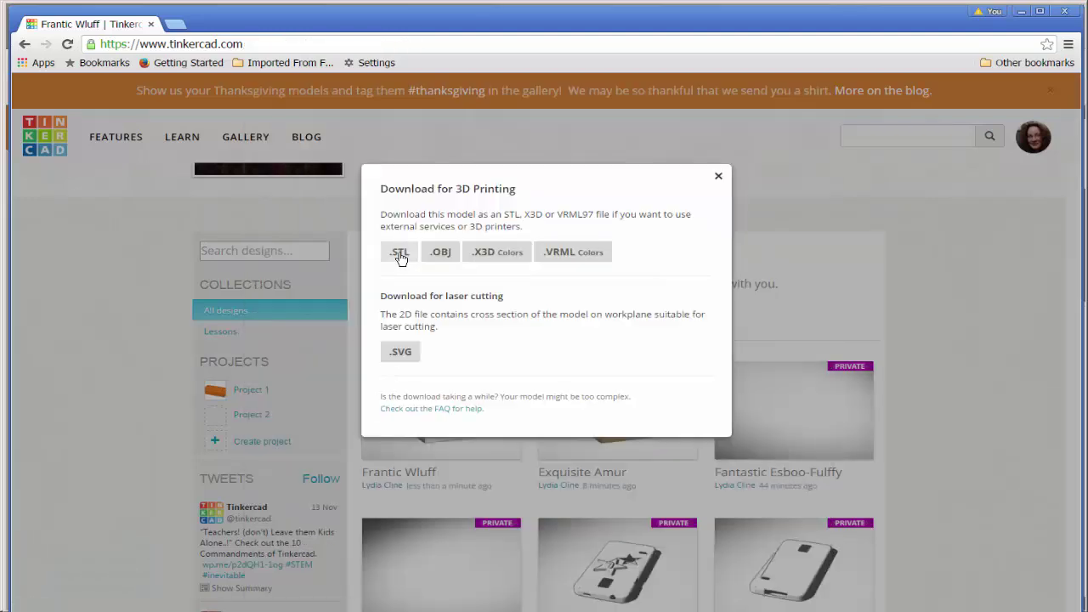
click(400, 257)
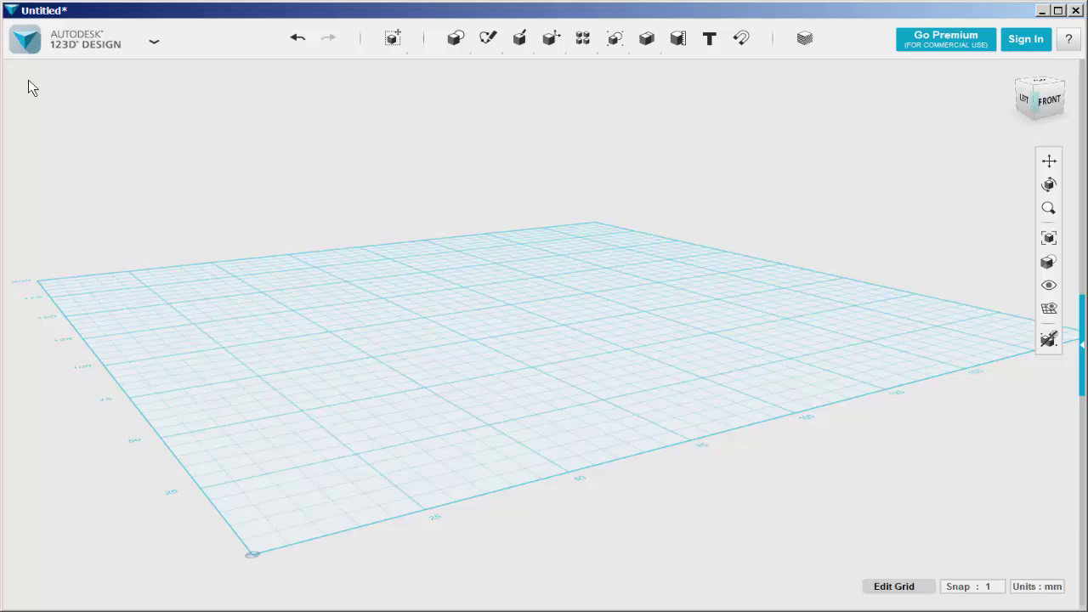
Import frantic_wluff.stl from the Desktop as a 3D model and orbit around the nut.
click(19, 41)
mouse_move(37, 182)
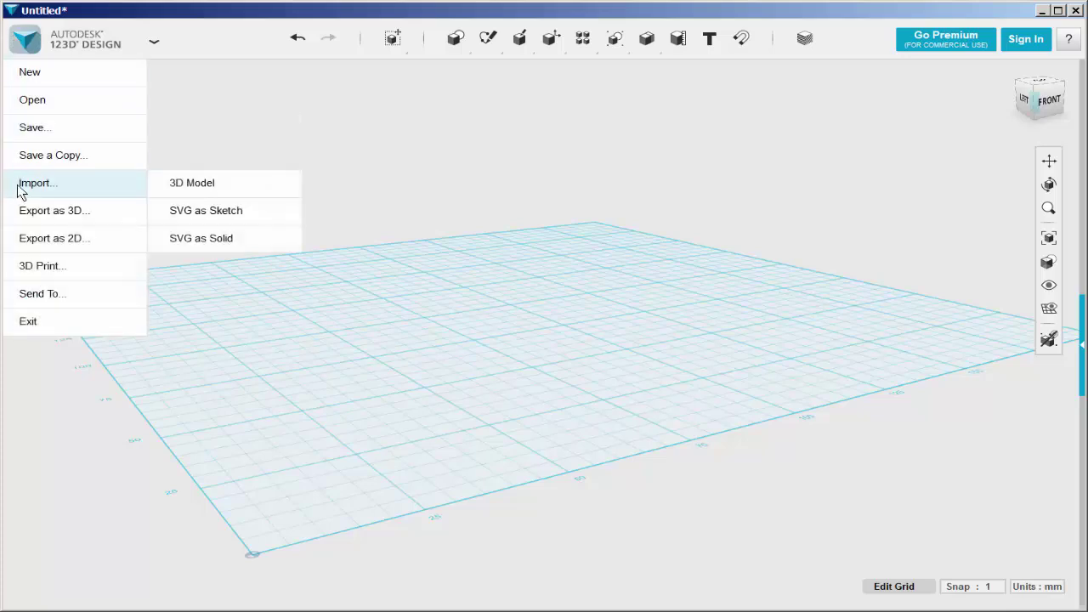
click(199, 188)
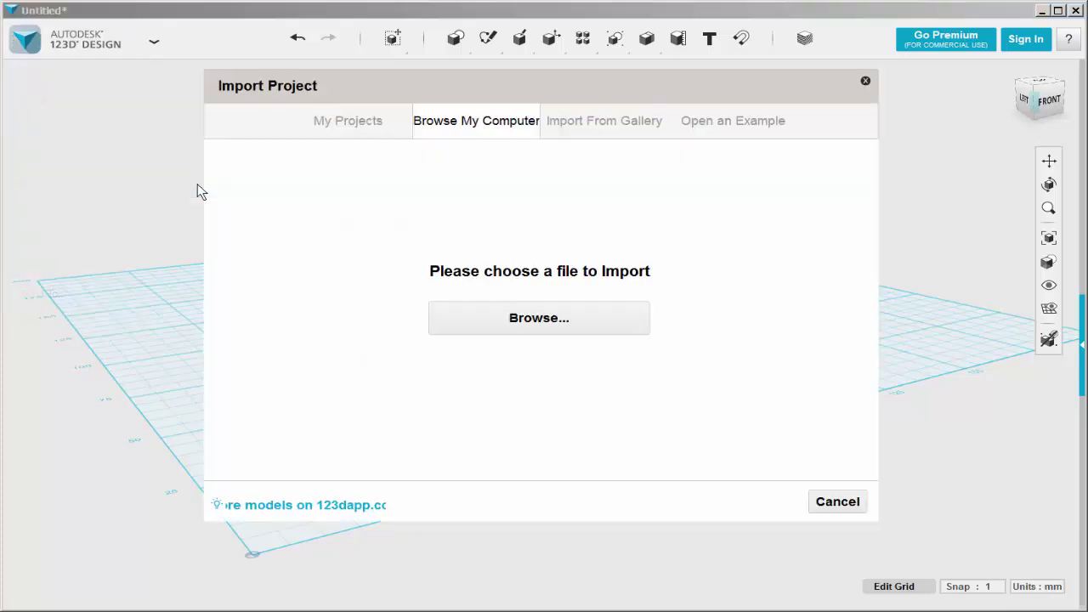
click(499, 321)
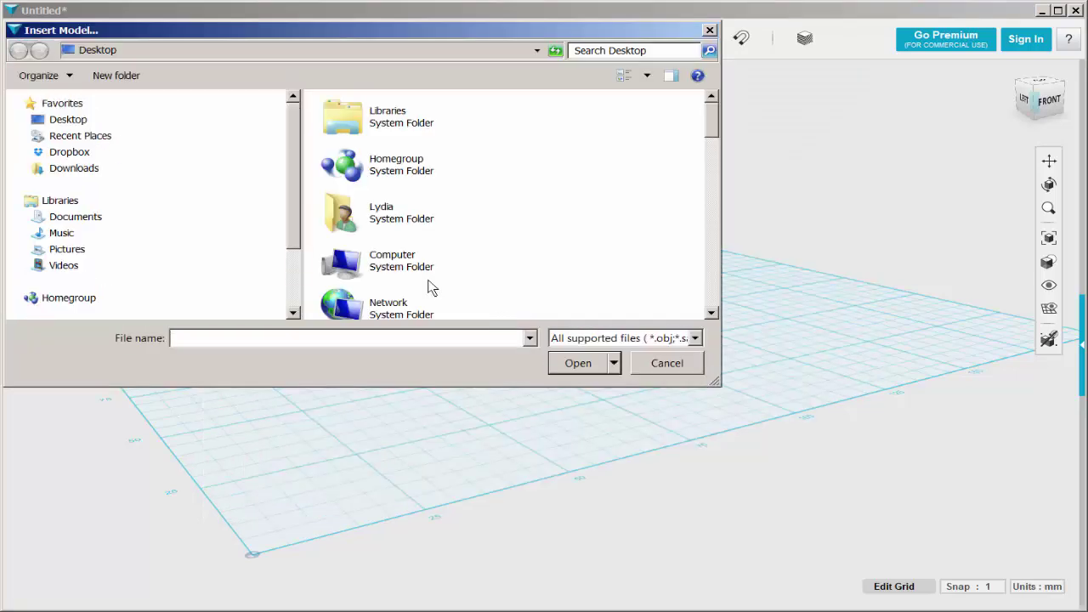
click(67, 120)
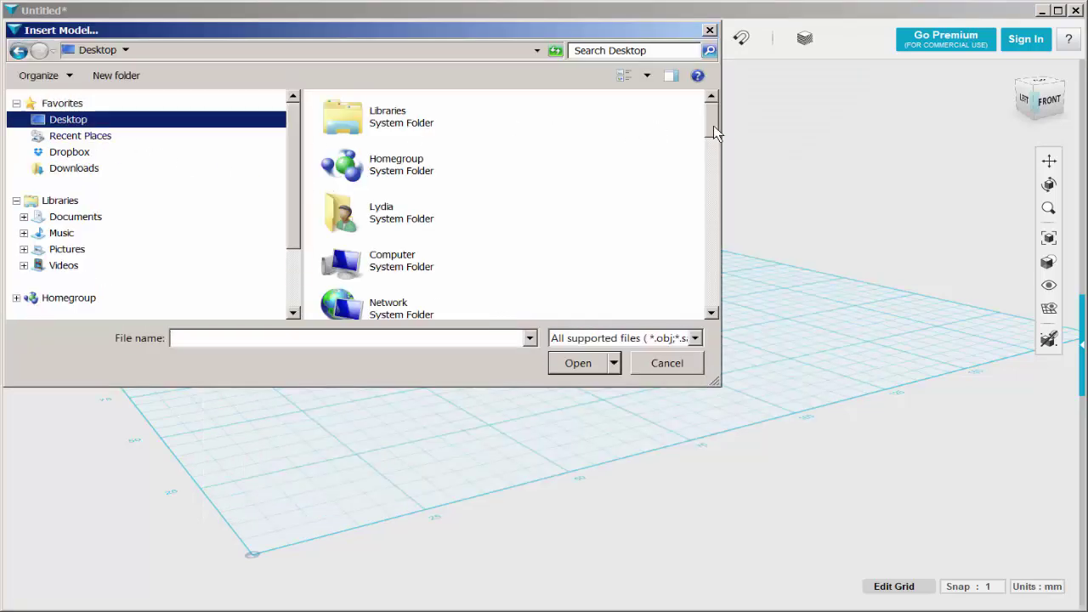
drag(714, 132, 748, 301)
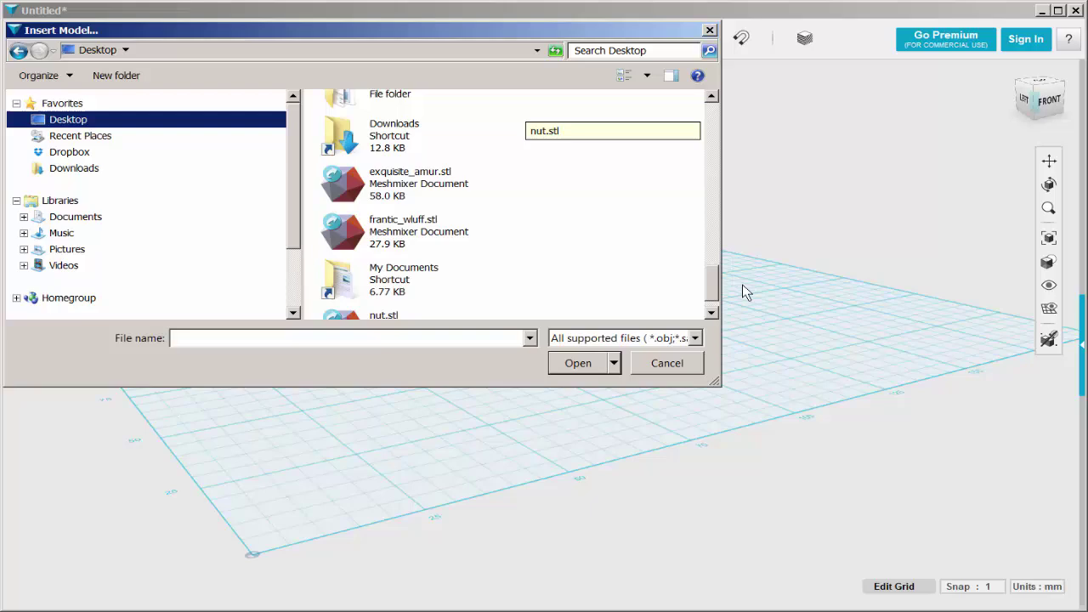
double_click(410, 224)
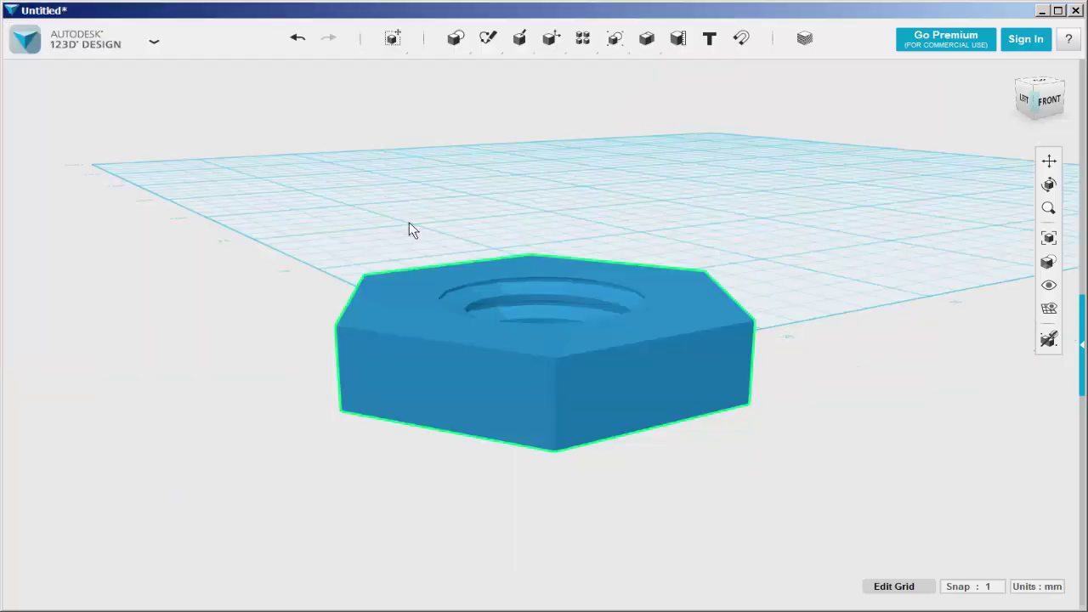
mouse_move(304, 347)
right_down()
mouse_move(229, 378)
mouse_move(400, 382)
right_up()
Convert the nut mesh to a solid, then Smart Scale it from a top view (30.002 × 34.646).
click(431, 353)
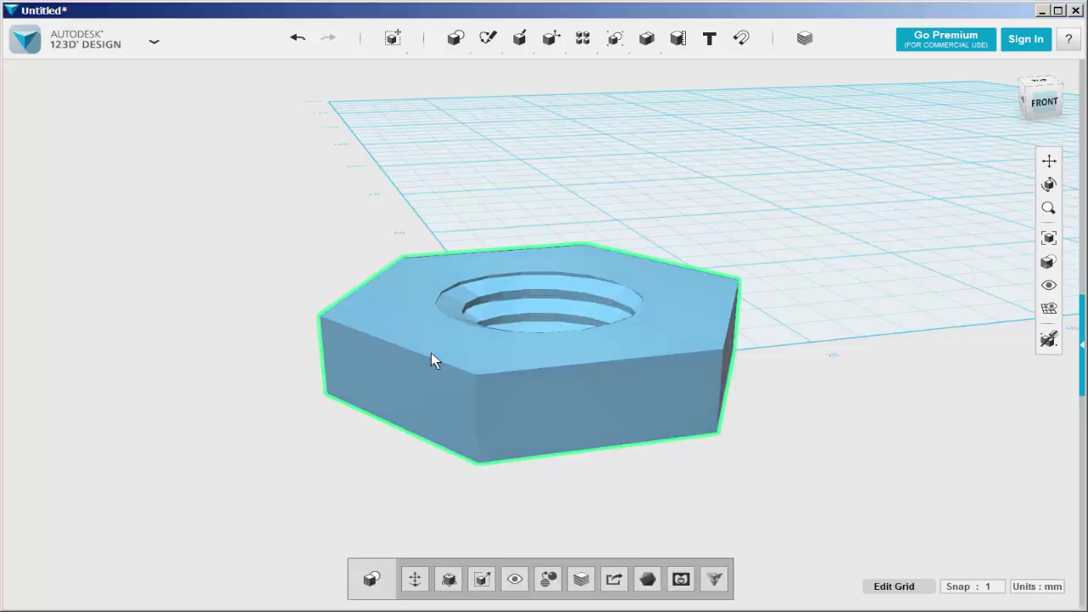
click(548, 579)
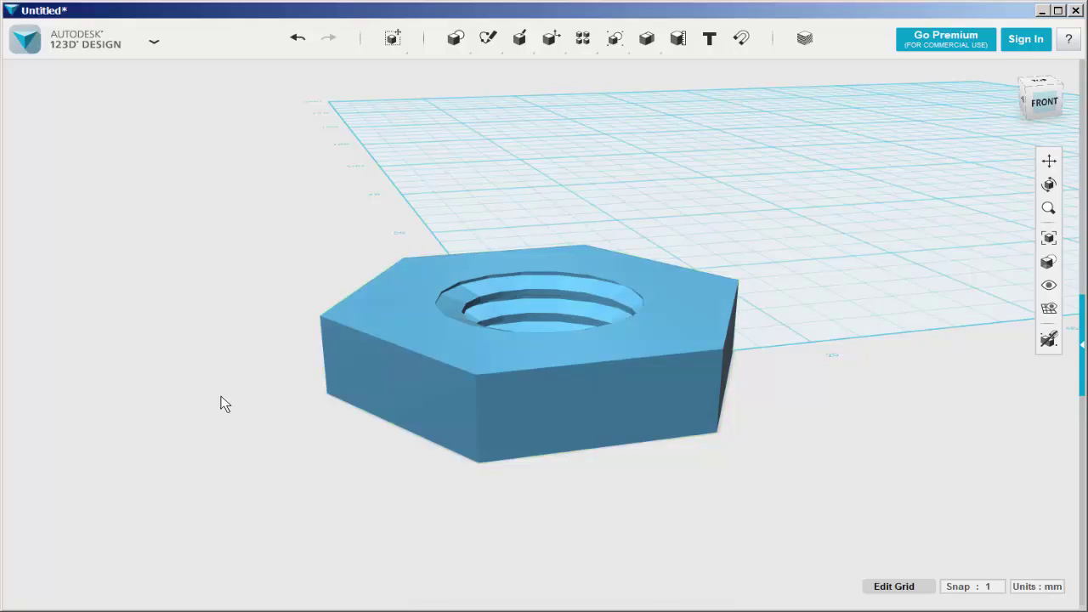
right_drag(327, 457, 355, 488)
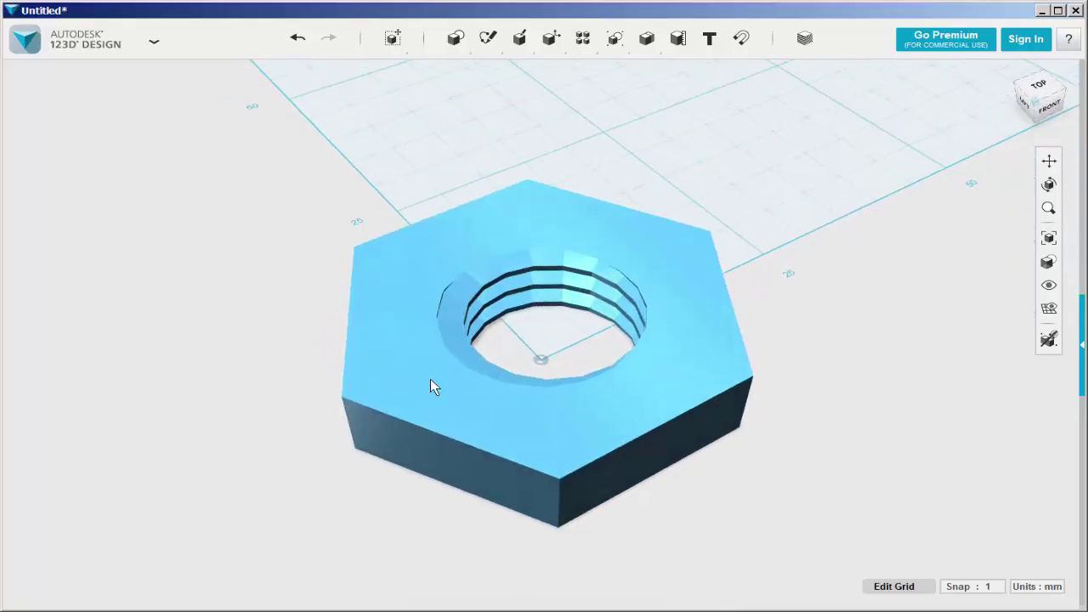
click(425, 377)
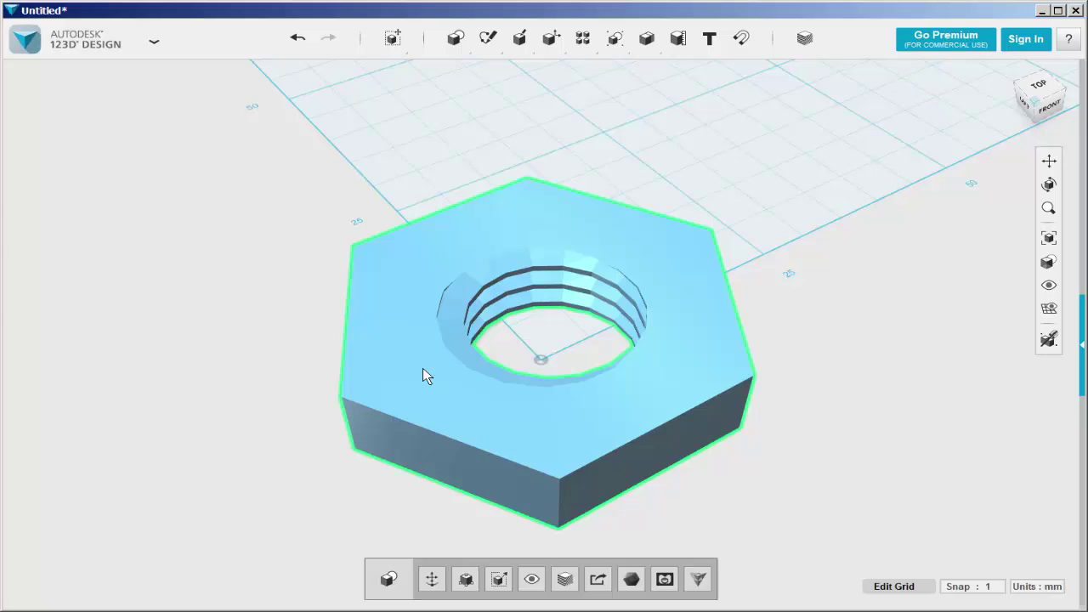
click(466, 579)
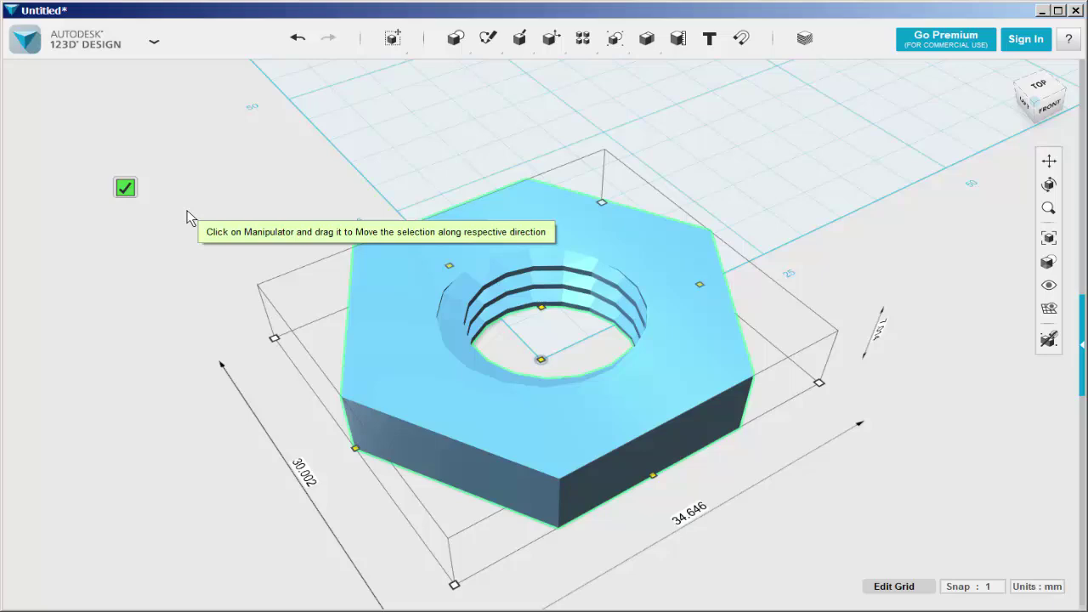